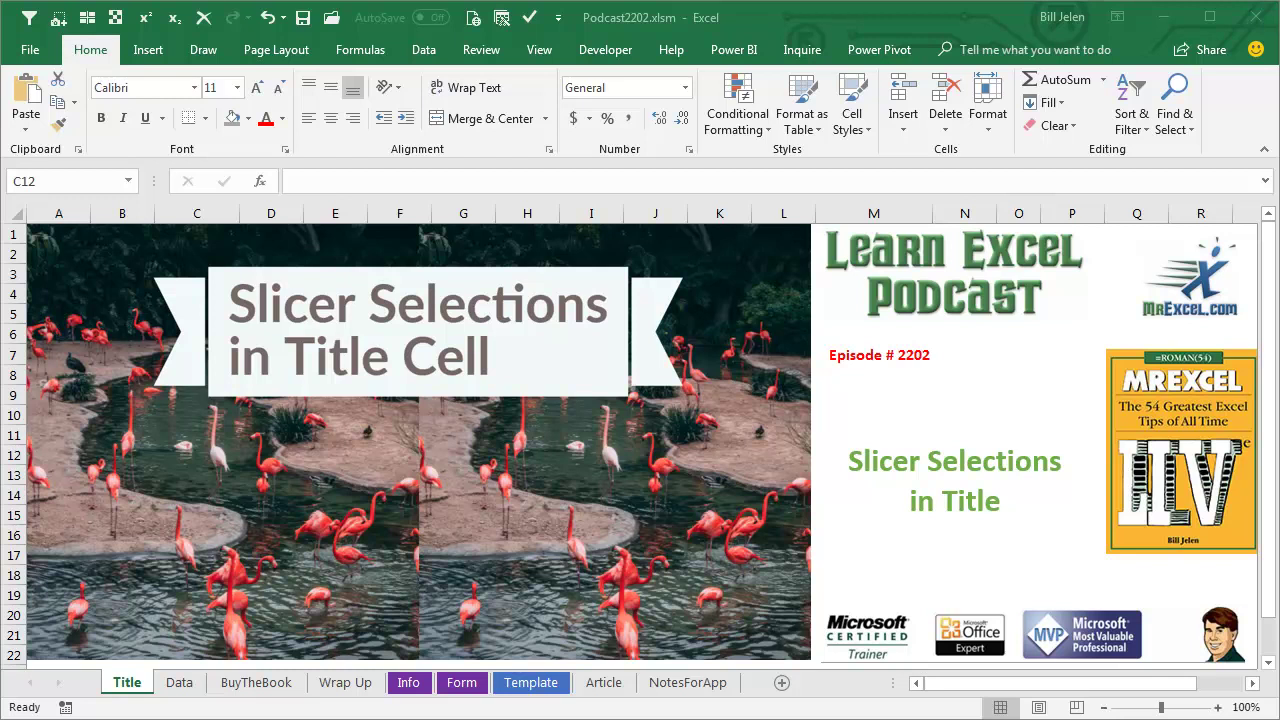
- Show the Data sheet with the sector, region, customer, revenue, profit and cost table
{"action": "left_click", "coordinate": [179, 684]}
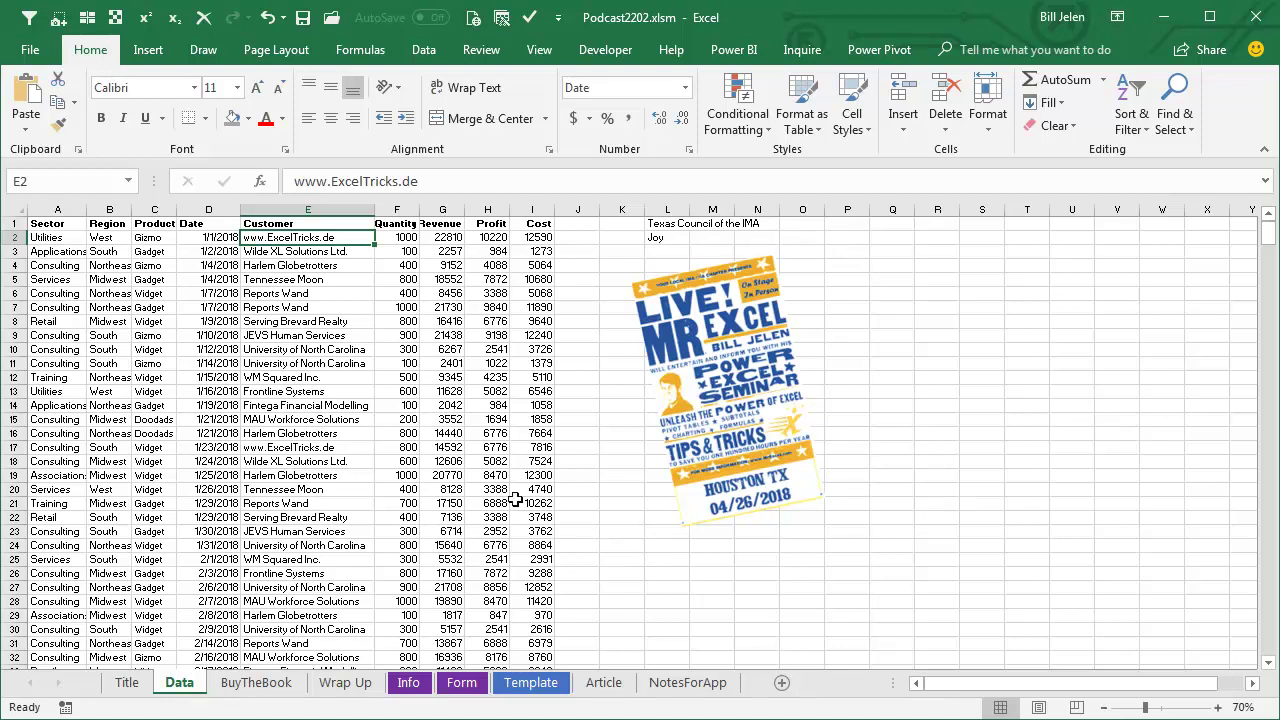
- Insert a new-sheet pivot table listing Customer with Sum of Revenue and Sum of Profit
{"action": "left_click", "coordinate": [148, 49]}
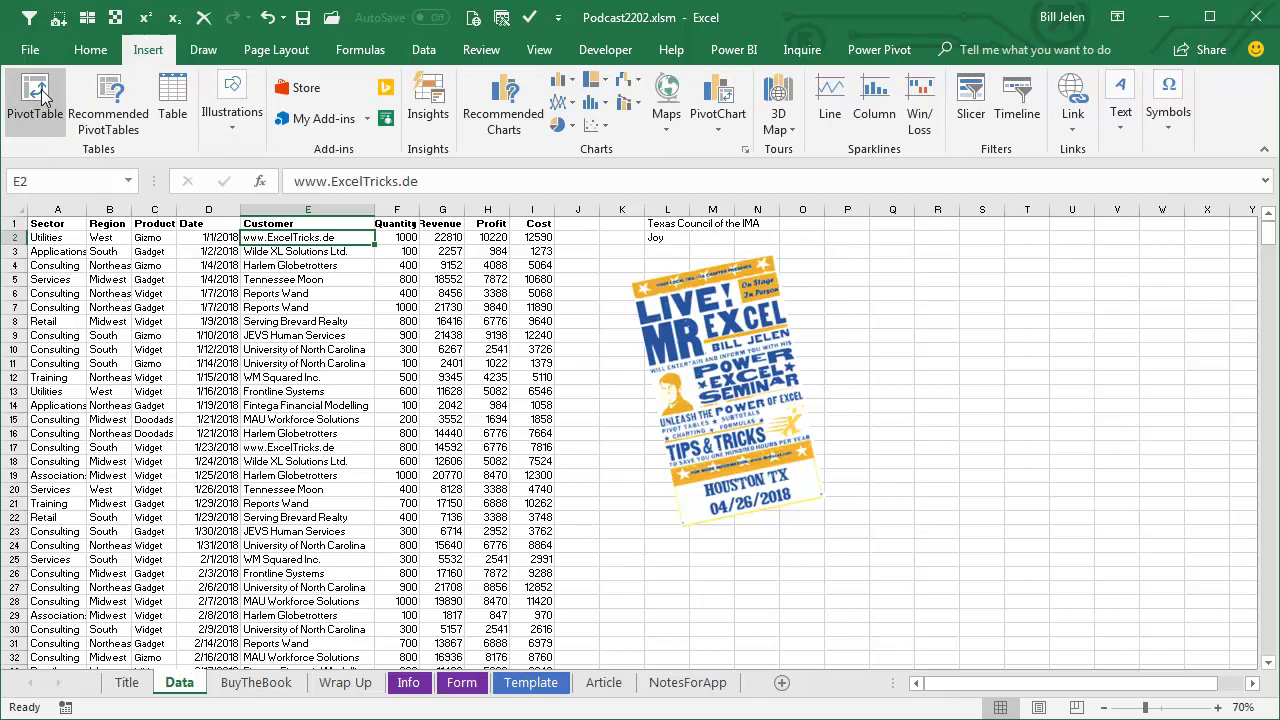
{"action": "left_click", "coordinate": [37, 88]}
{"action": "left_click", "coordinate": [738, 617]}
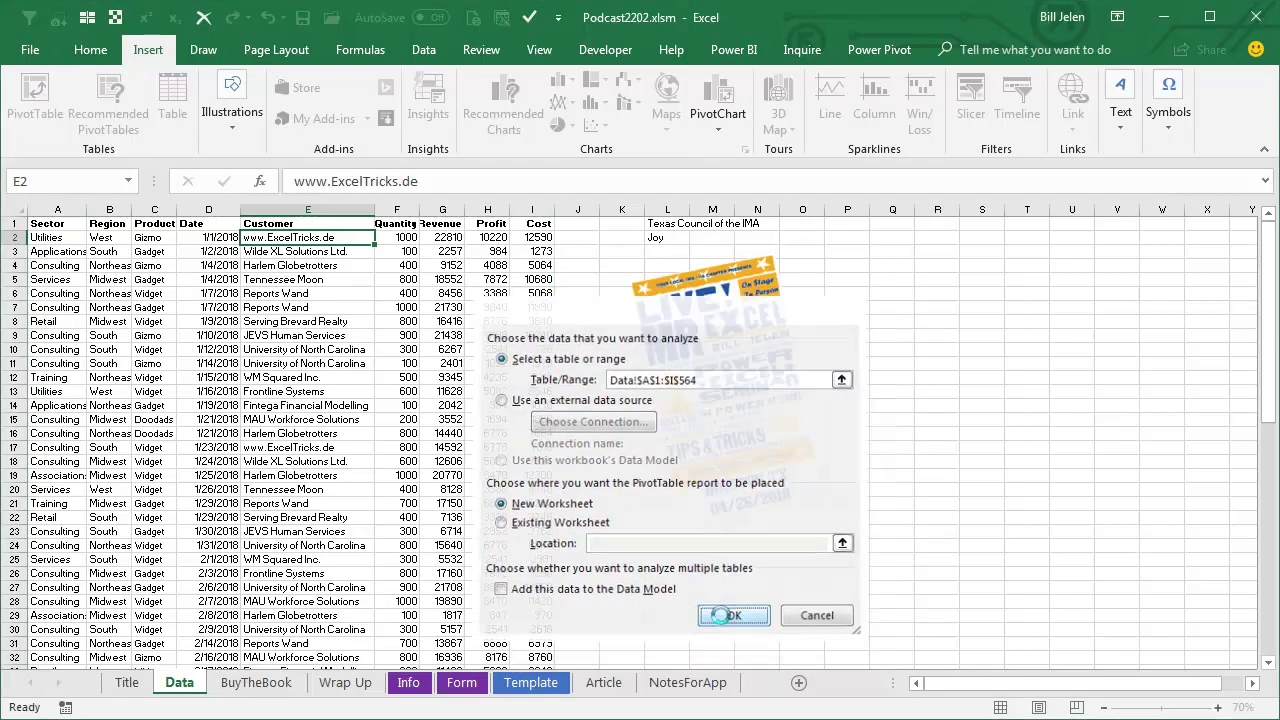
{"action": "left_click_drag", "start_coordinate": [332, 58], "coordinate": [829, 130]}
{"action": "left_click", "coordinate": [821, 305]}
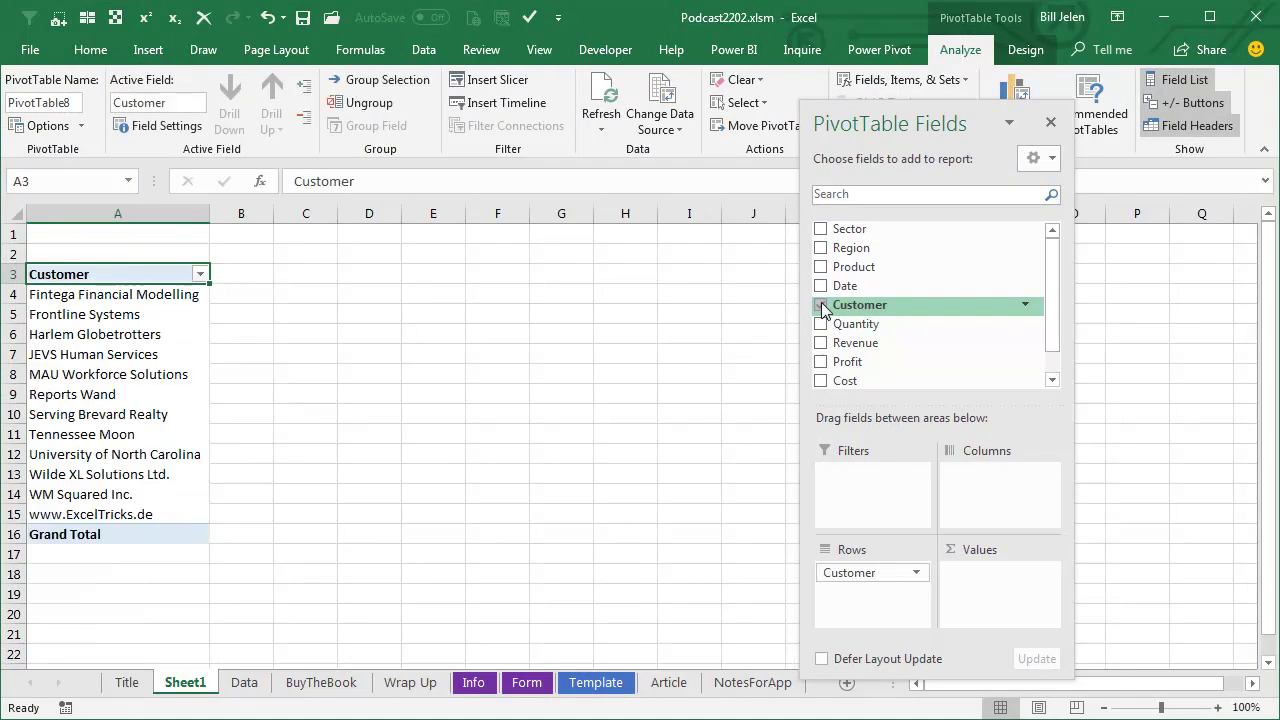
{"action": "left_click", "coordinate": [821, 343]}
{"action": "left_click", "coordinate": [821, 362]}
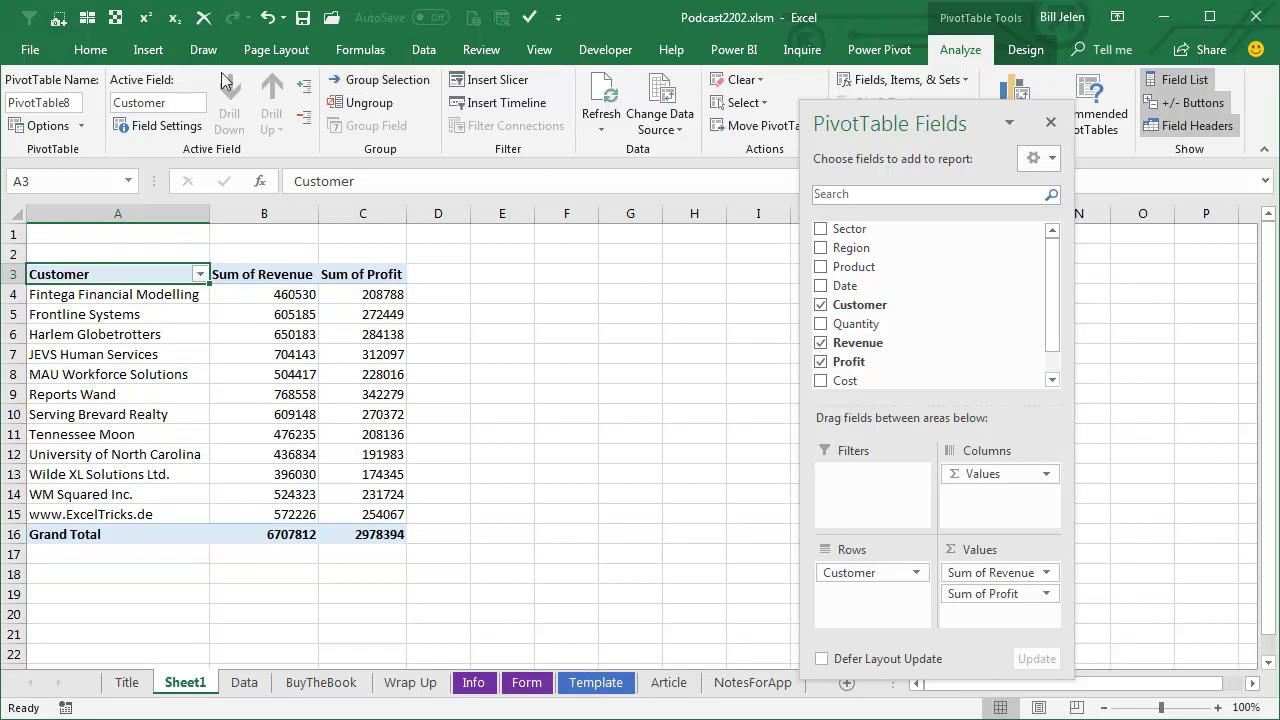
- Add a Sector slicer to the pivot table
{"action": "left_click", "coordinate": [148, 50]}
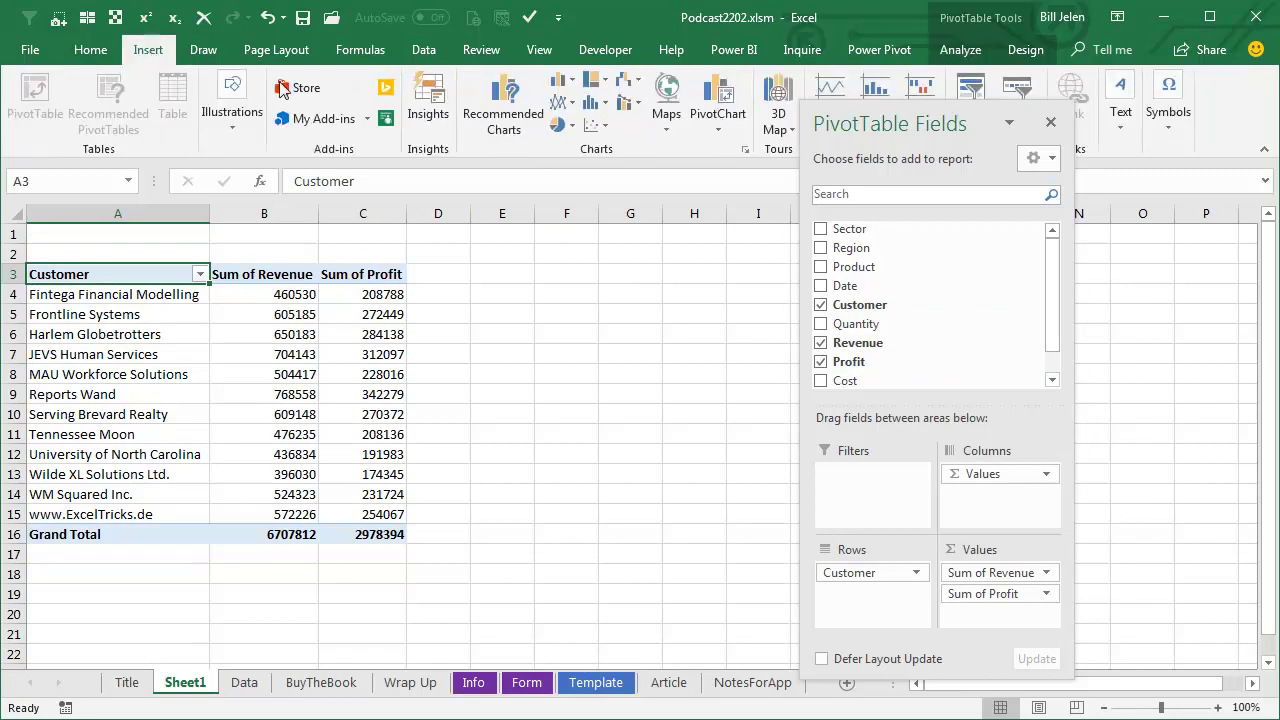
{"action": "left_click", "coordinate": [970, 100]}
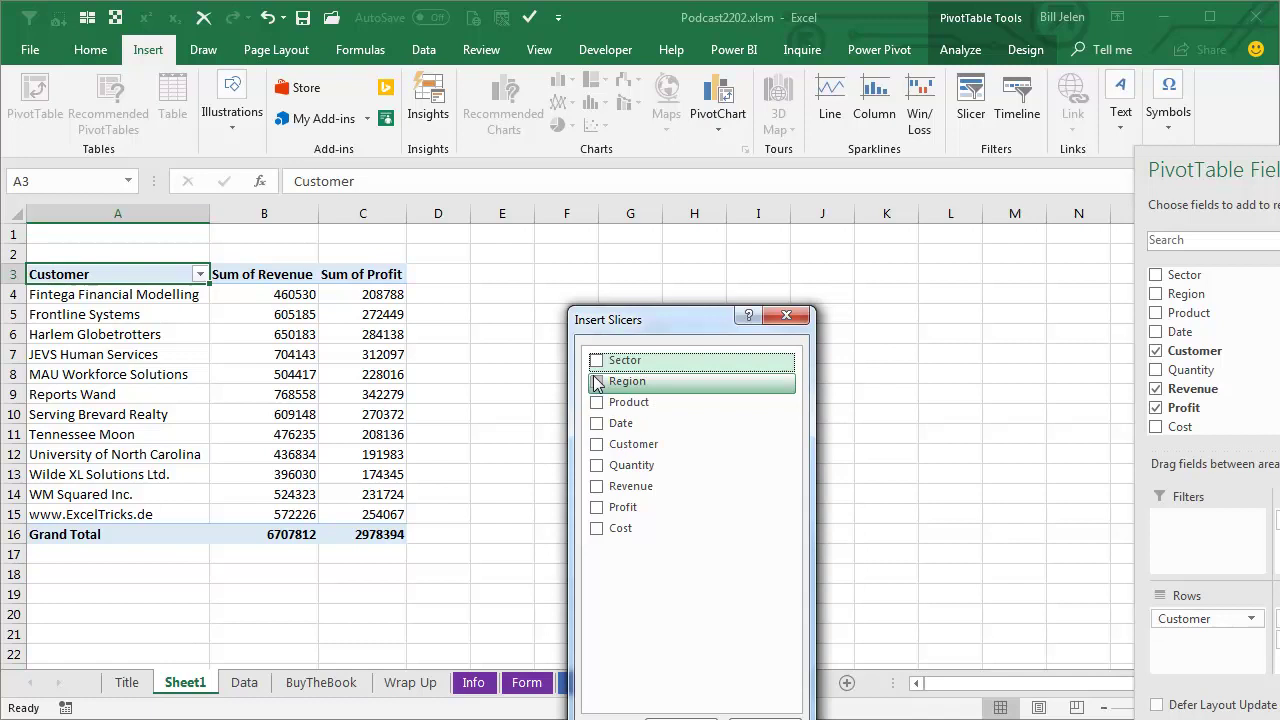
{"action": "left_click", "coordinate": [598, 361]}
{"action": "left_click", "coordinate": [680, 718]}
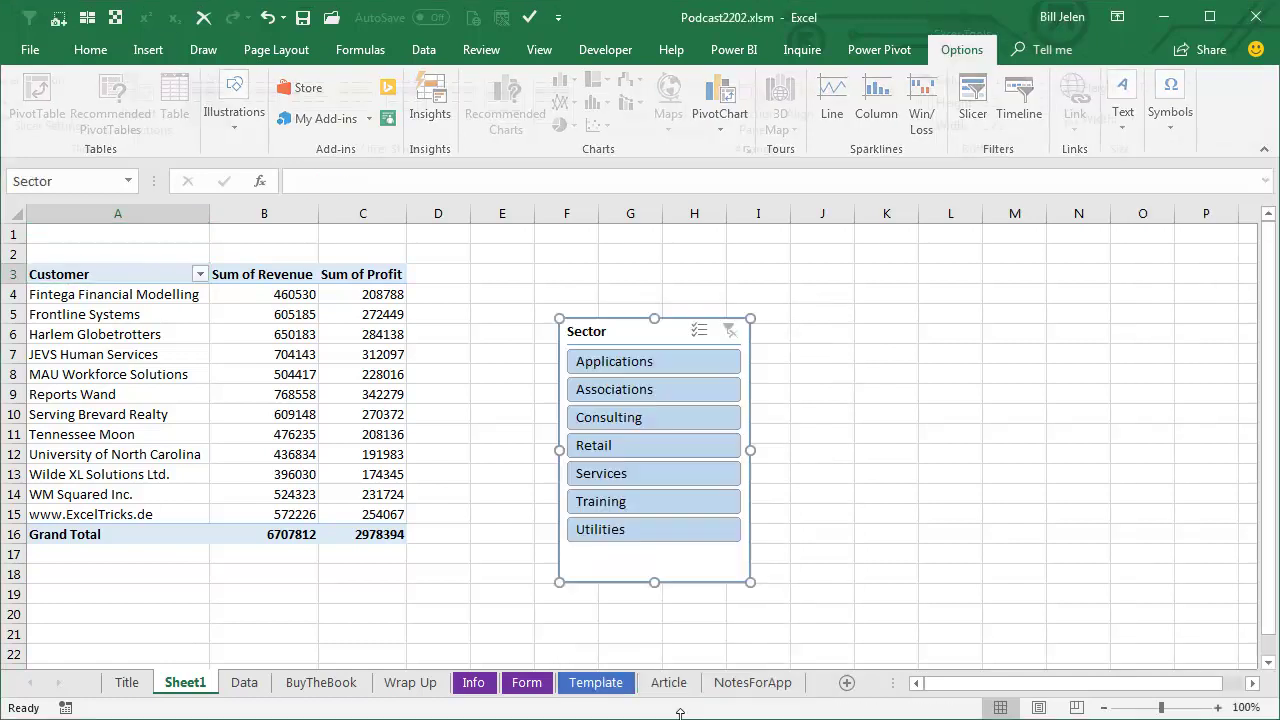
- Select Applications, Consulting and Services in the Sector slicer
{"action": "left_click", "coordinate": [621, 368]}
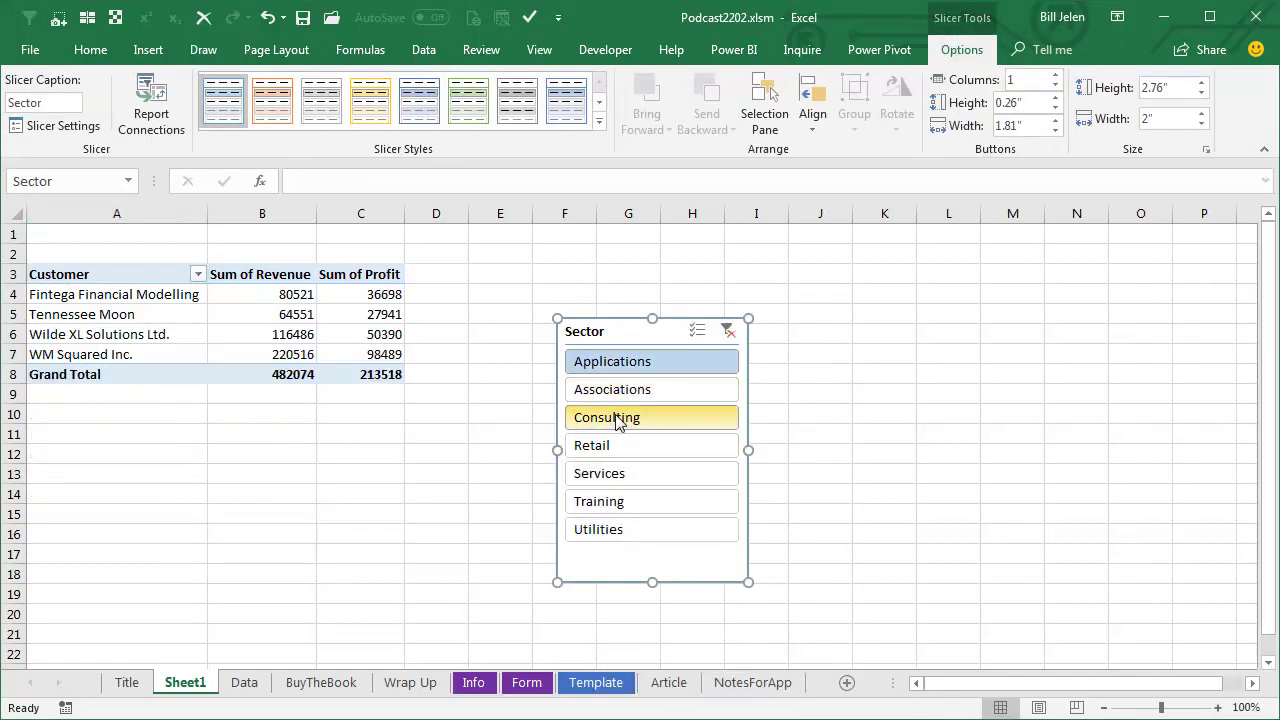
{"action": "left_click", "coordinate": [617, 418], "text": "ctrl"}
{"action": "left_click", "coordinate": [625, 476], "text": "ctrl"}
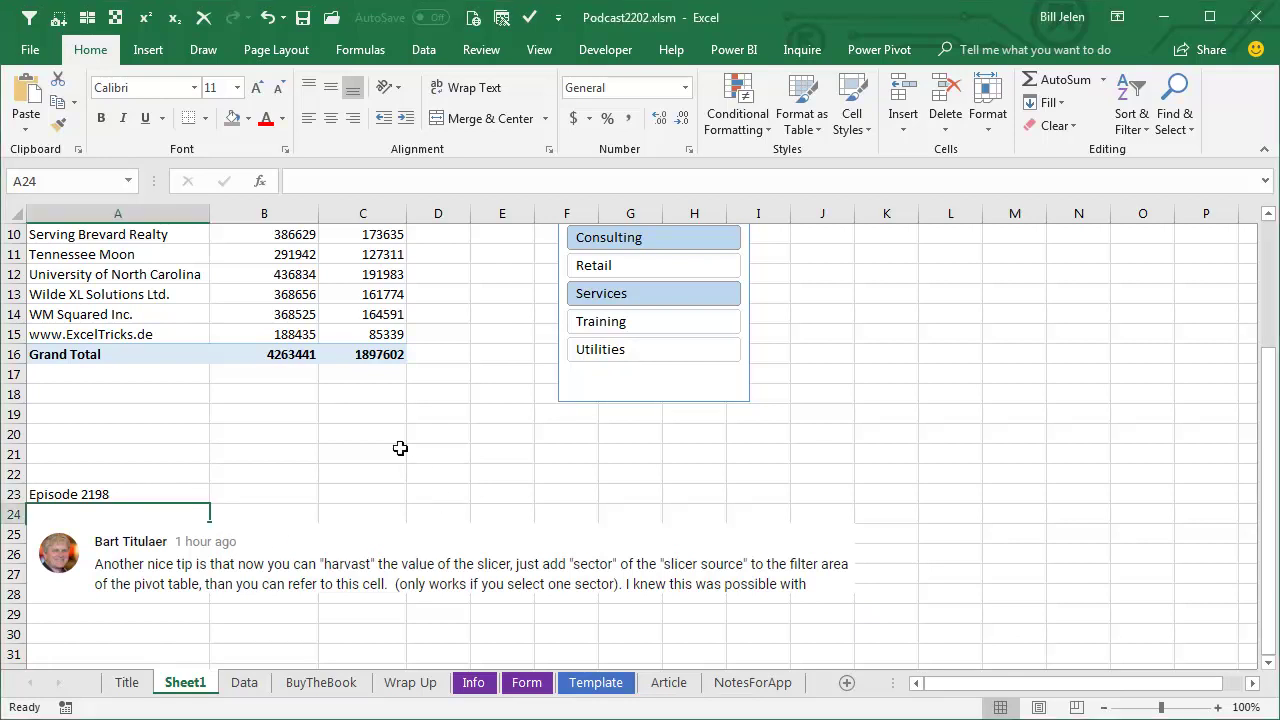
- Narrow the slicer to Applications and Consulting, adding then removing a Sector report filter
{"action": "scroll", "coordinate": [400, 446], "scroll_direction": "up", "scroll_amount": 3}
{"action": "left_click", "coordinate": [135, 298]}
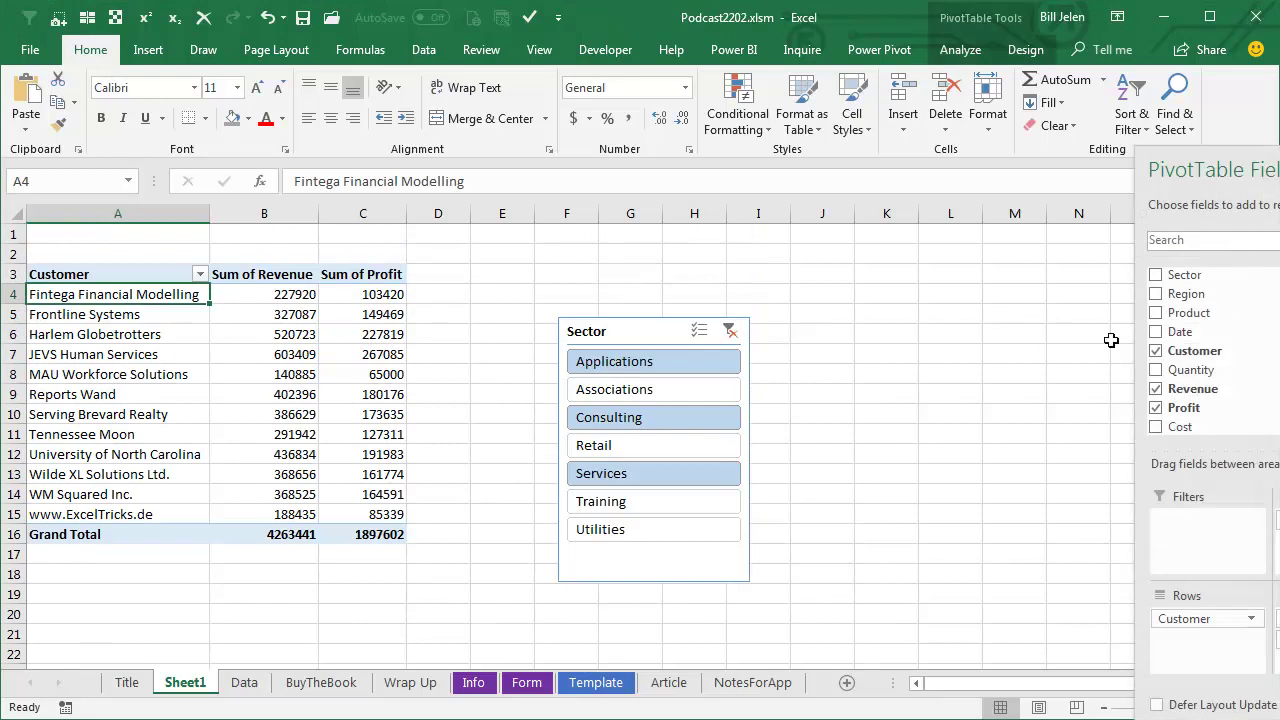
{"action": "left_click_drag", "start_coordinate": [1198, 276], "coordinate": [1220, 538]}
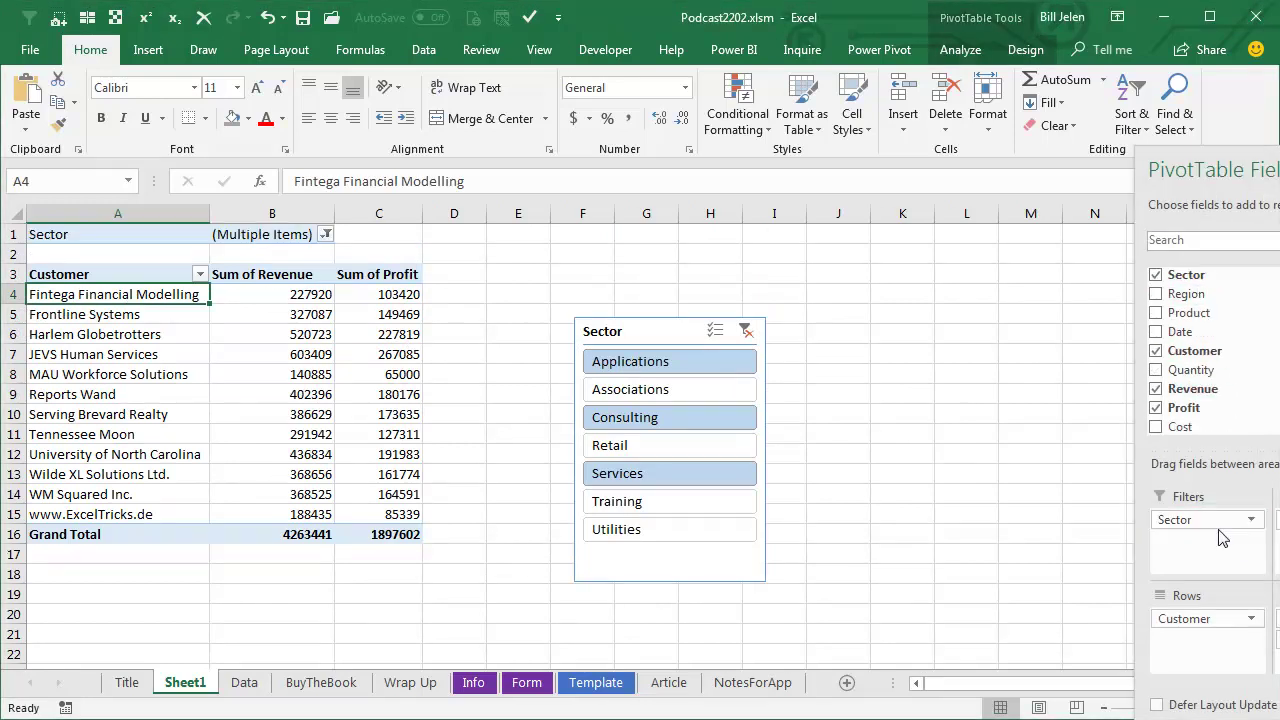
{"action": "left_click", "coordinate": [670, 365]}
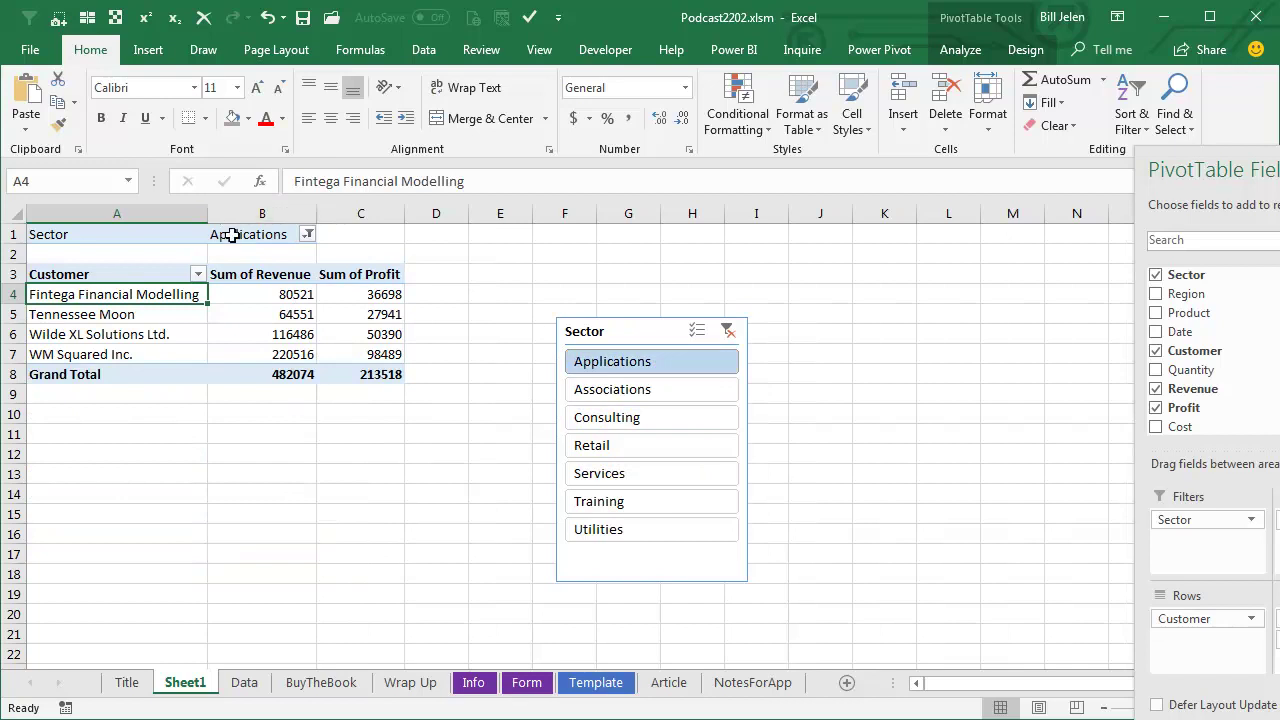
{"action": "left_click", "coordinate": [596, 420], "text": "ctrl"}
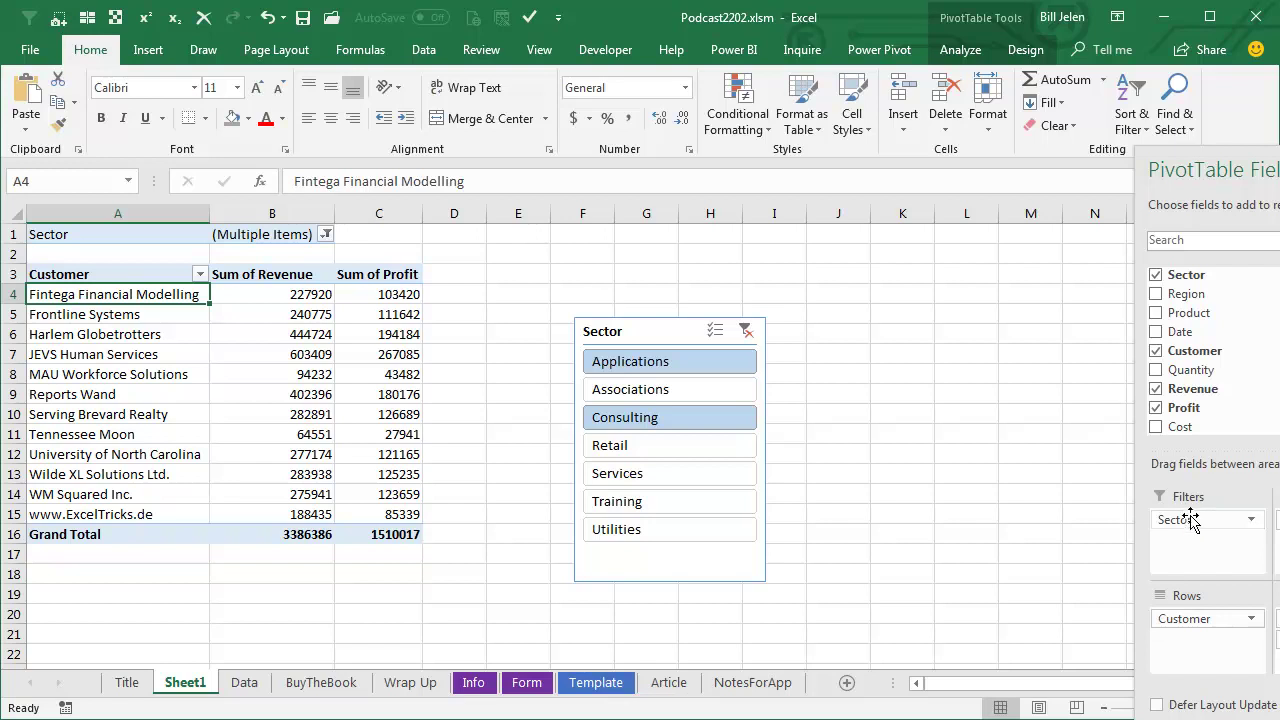
{"action": "left_click_drag", "start_coordinate": [1174, 520], "coordinate": [1056, 334]}
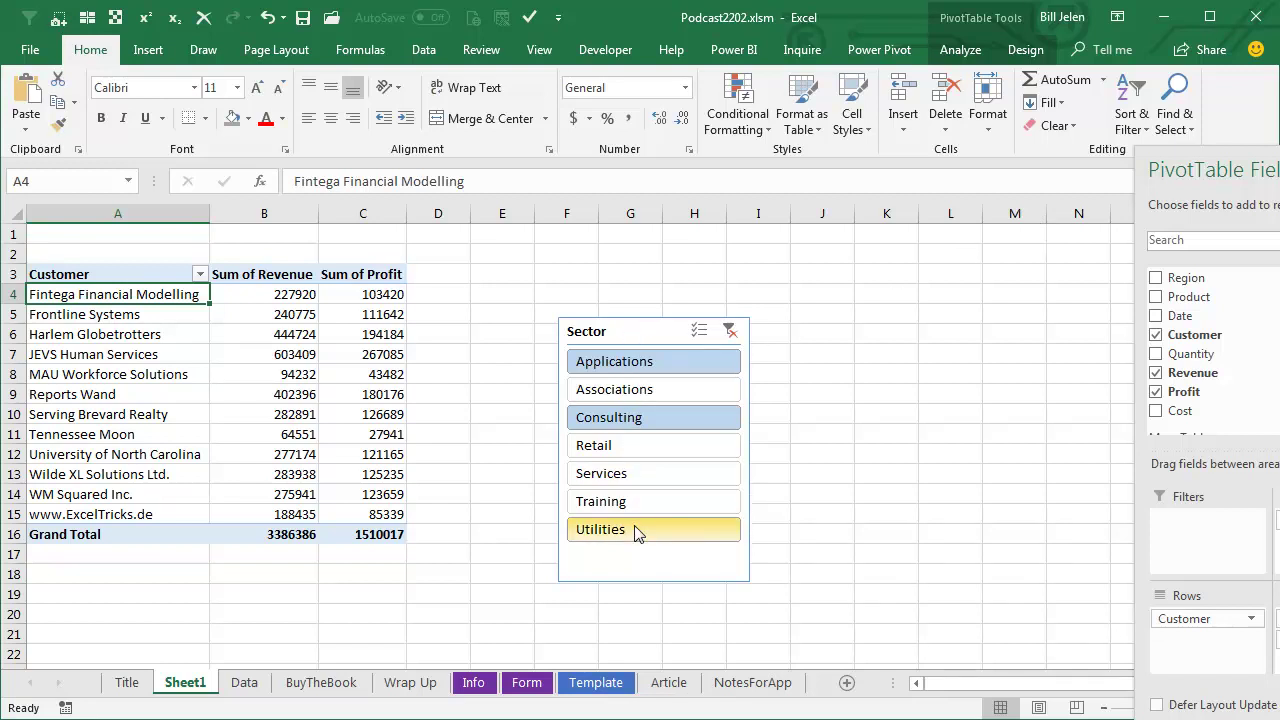
- Copy the whole Customer pivot table starting at A3
{"action": "left_click", "coordinate": [104, 274]}
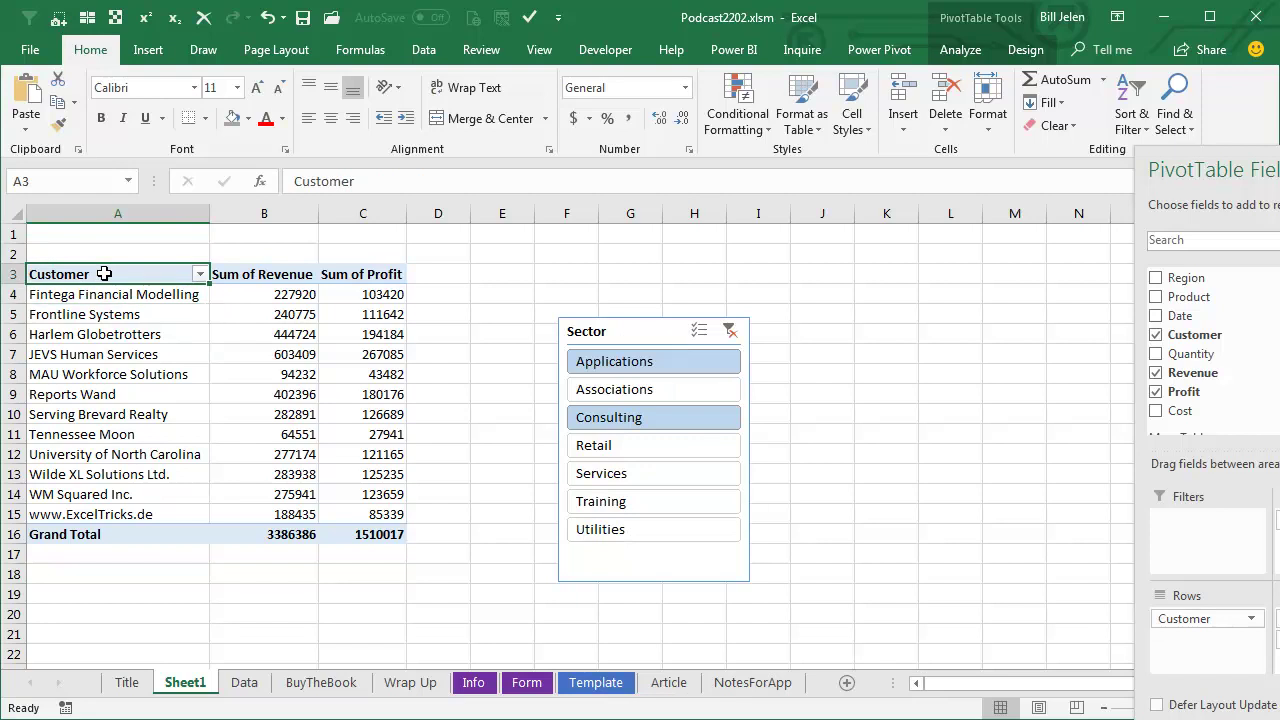
{"action": "key", "text": "ctrl+shift+Down"}
{"action": "key", "text": "ctrl+shift+Right"}
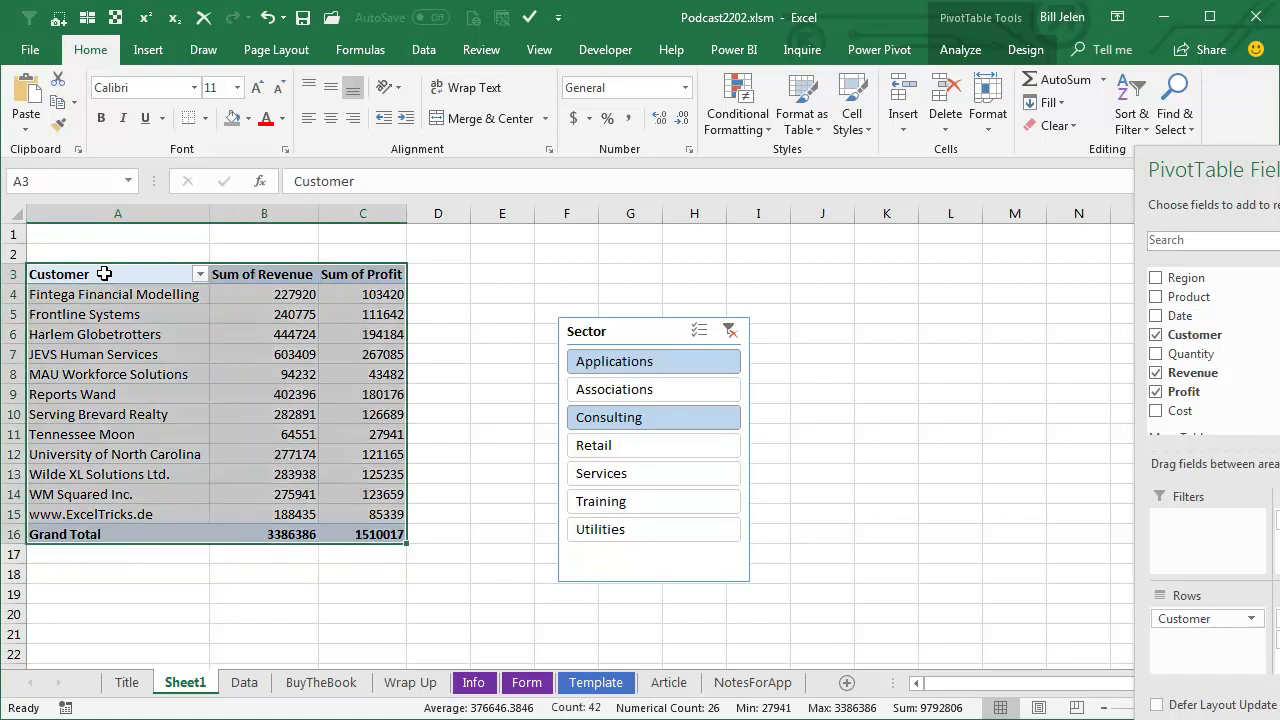
{"action": "key", "text": "ctrl+c"}
- Paste the pivot table copy at cell Z3
{"action": "key", "text": "Right"}
{"action": "key", "text": "Right"}
{"action": "key", "text": "Right"}
{"action": "key", "text": "Right"}
{"action": "key", "text": "Right"}
{"action": "key", "text": "Right"}
{"action": "key", "text": "Right"}
{"action": "key", "text": "Right"}
{"action": "key", "text": "Right"}
{"action": "key", "text": "Right"}
{"action": "key", "text": "Right"}
{"action": "key", "text": "Right"}
{"action": "key", "text": "Right"}
{"action": "key", "text": "Right"}
{"action": "key", "text": "Right"}
{"action": "key", "text": "Right"}
{"action": "key", "text": "Right"}
{"action": "key", "text": "Right"}
{"action": "key", "text": "Right"}
{"action": "key", "text": "Right"}
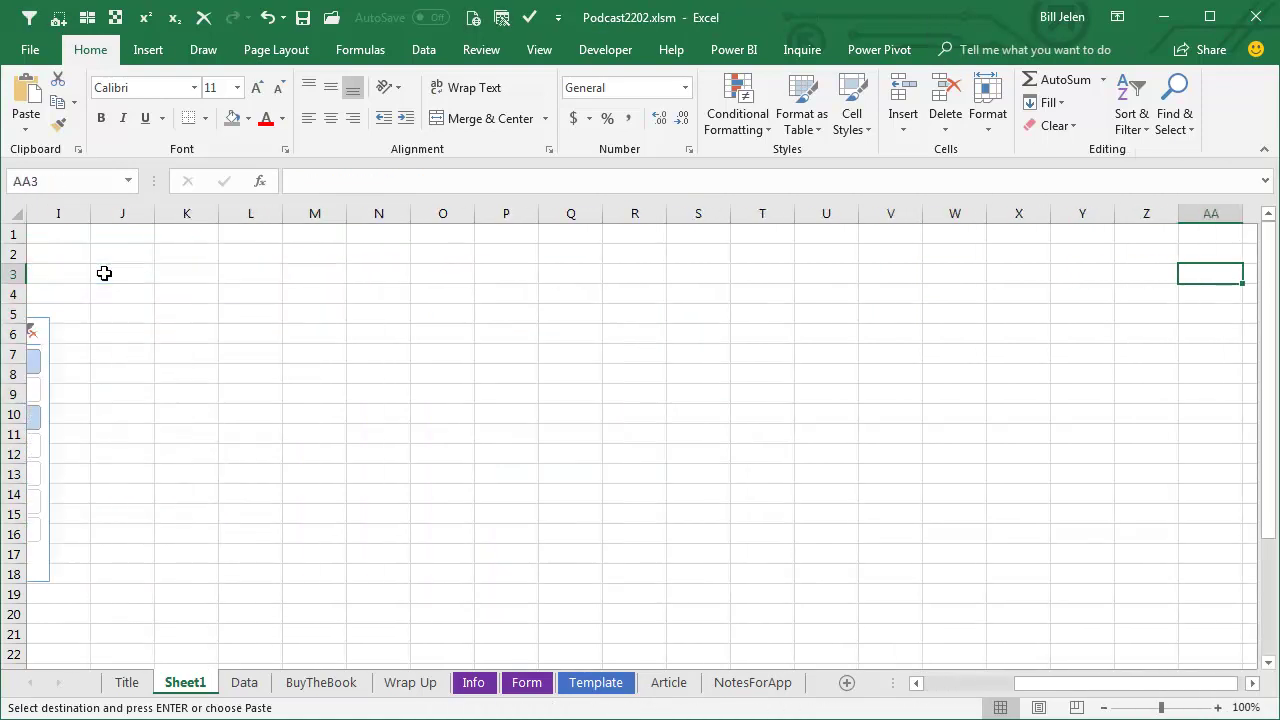
{"action": "key", "text": "Left"}
{"action": "key", "text": "ctrl+v"}
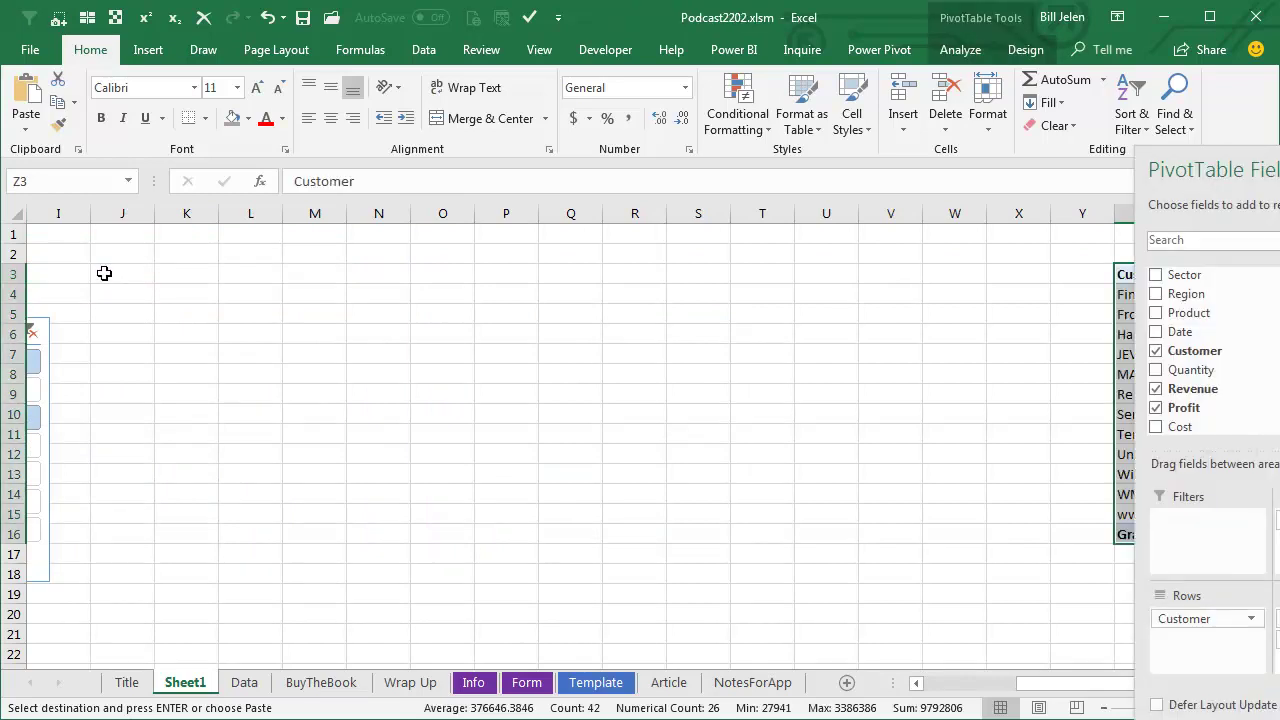
{"action": "key", "text": "Right"}
{"action": "key", "text": "Right"}
{"action": "key", "text": "Right"}
{"action": "key", "text": "Right"}
{"action": "key", "text": "Right"}
{"action": "key", "text": "Right"}
{"action": "key", "text": "Right"}
{"action": "key", "text": "Right"}
{"action": "key", "text": "Right"}
{"action": "key", "text": "Right"}
{"action": "key", "text": "Right"}
{"action": "key", "text": "Left"}
{"action": "key", "text": "Left"}
{"action": "key", "text": "Left"}
{"action": "key", "text": "Left"}
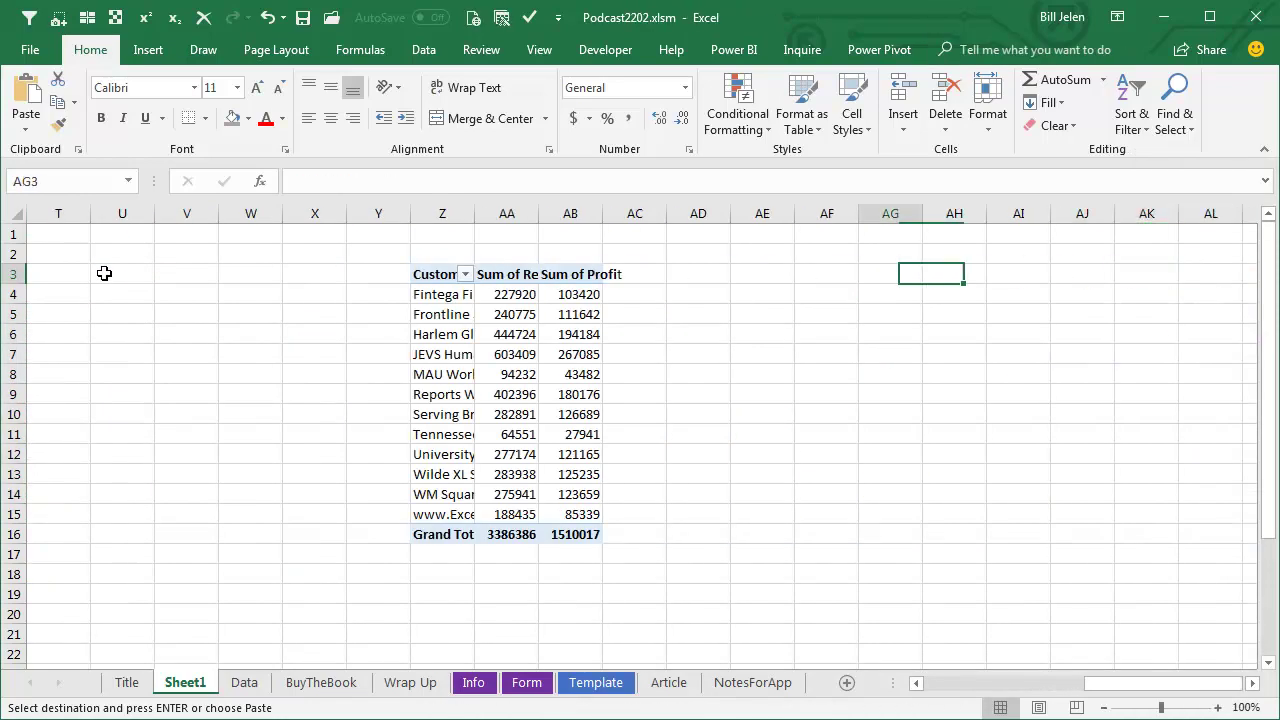
{"action": "key", "text": "Left"}
{"action": "key", "text": "Left"}
{"action": "key", "text": "Left"}
{"action": "key", "text": "Left"}
{"action": "key", "text": "Left"}
{"action": "key", "text": "Left"}
{"action": "key", "text": "Left"}
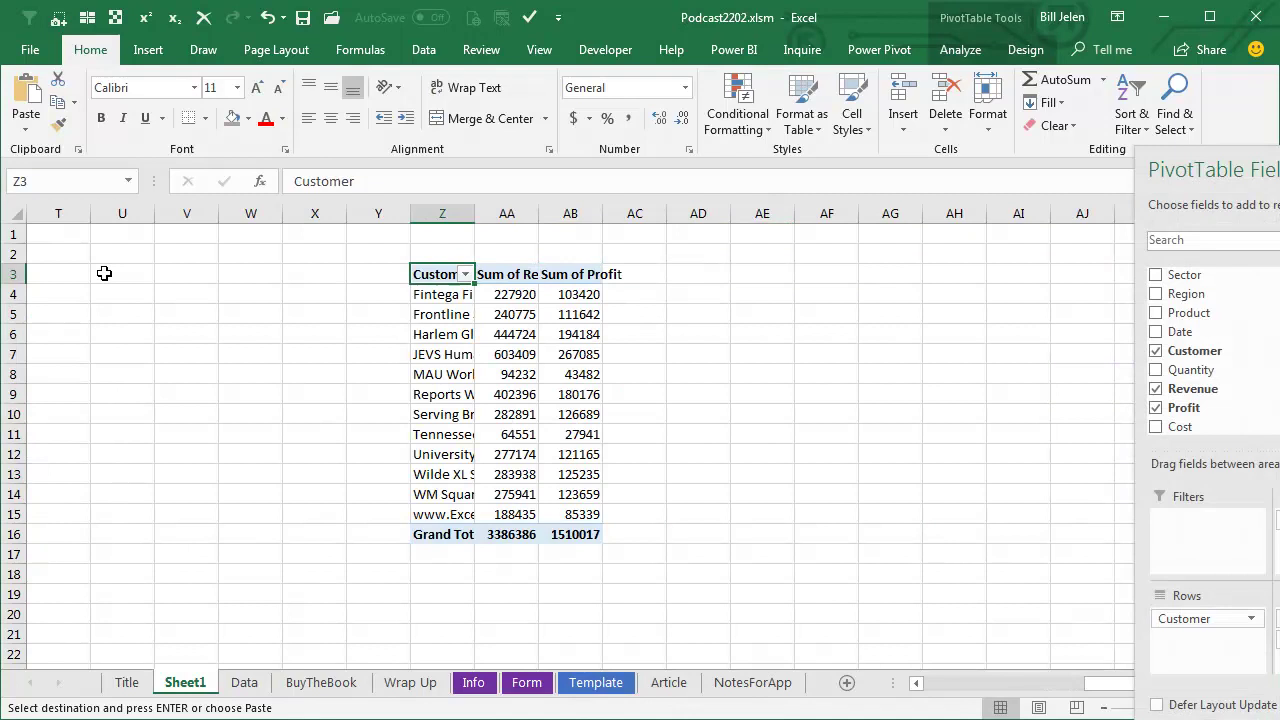
- Confirm the copied pivot is connected to the Sector slicer via Filter Connections
{"action": "left_click", "coordinate": [960, 49]}
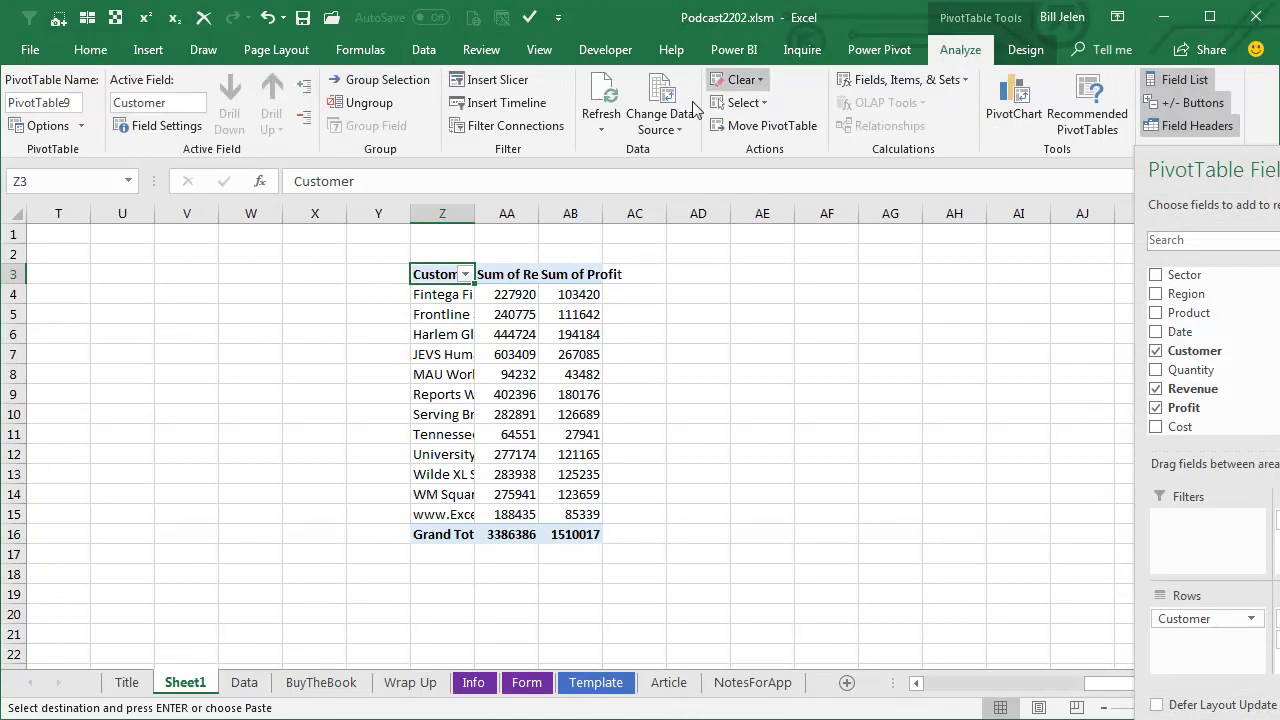
{"action": "left_click", "coordinate": [539, 133]}
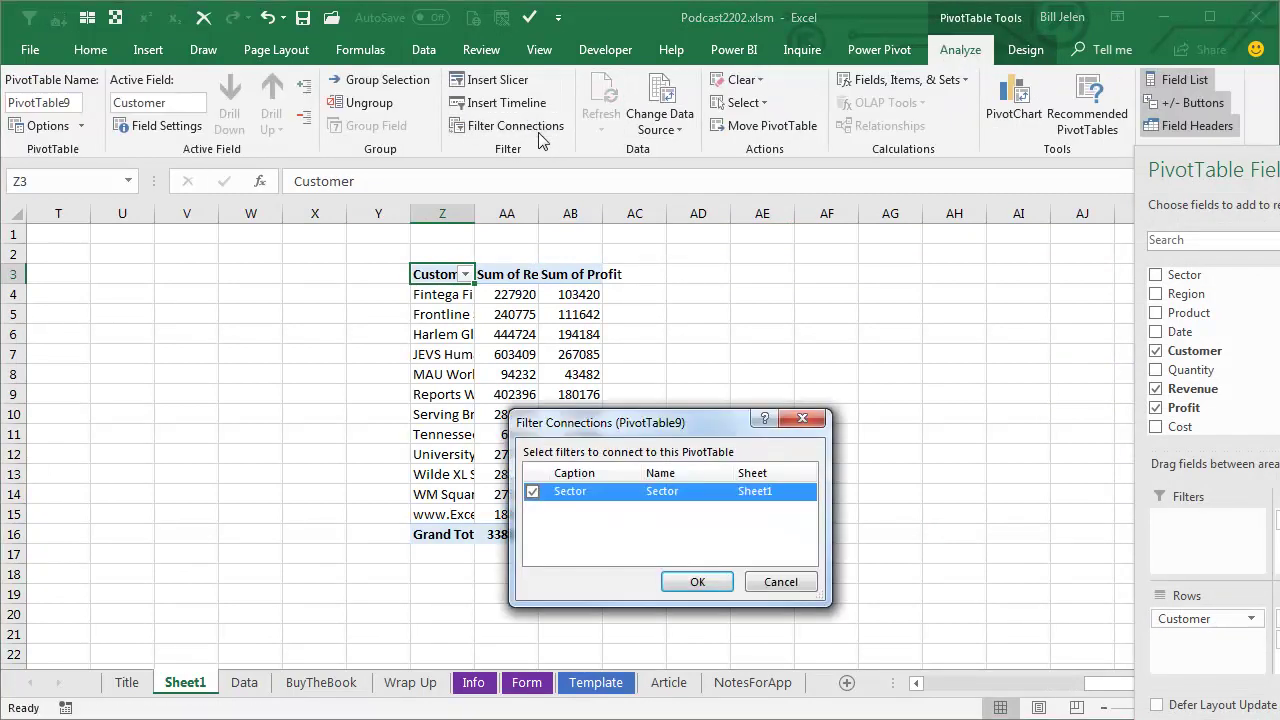
{"action": "left_click", "coordinate": [769, 583]}
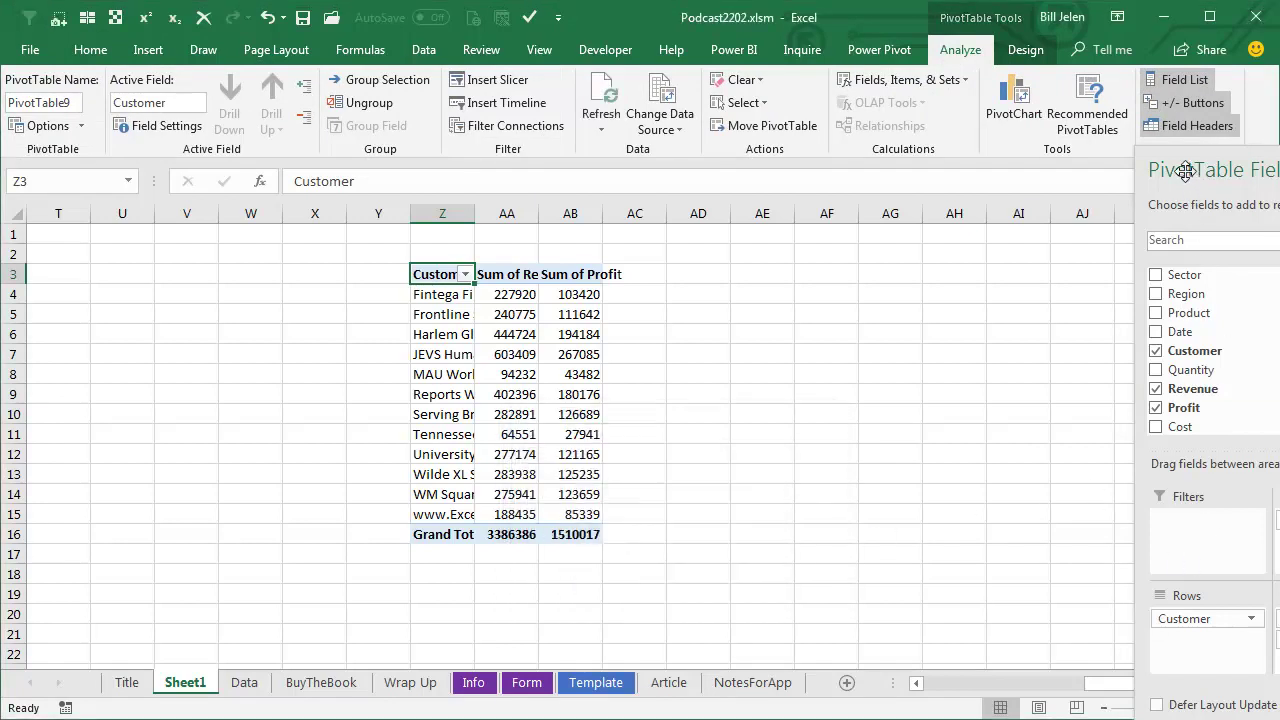
- Put Sector in the copied pivot's rows and remove Sum of Revenue
{"action": "left_click_drag", "start_coordinate": [1185, 171], "coordinate": [856, 98]}
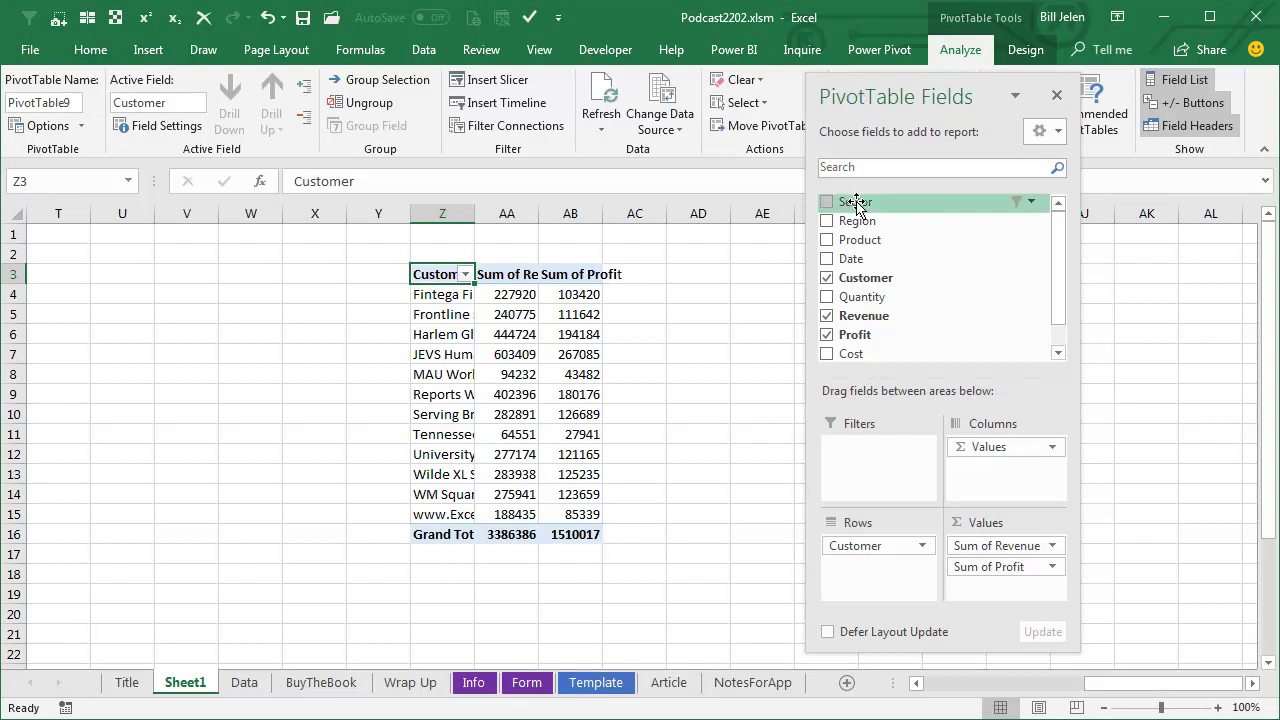
{"action": "left_click_drag", "start_coordinate": [856, 203], "coordinate": [983, 410]}
{"action": "left_click_drag", "start_coordinate": [987, 542], "coordinate": [993, 272]}
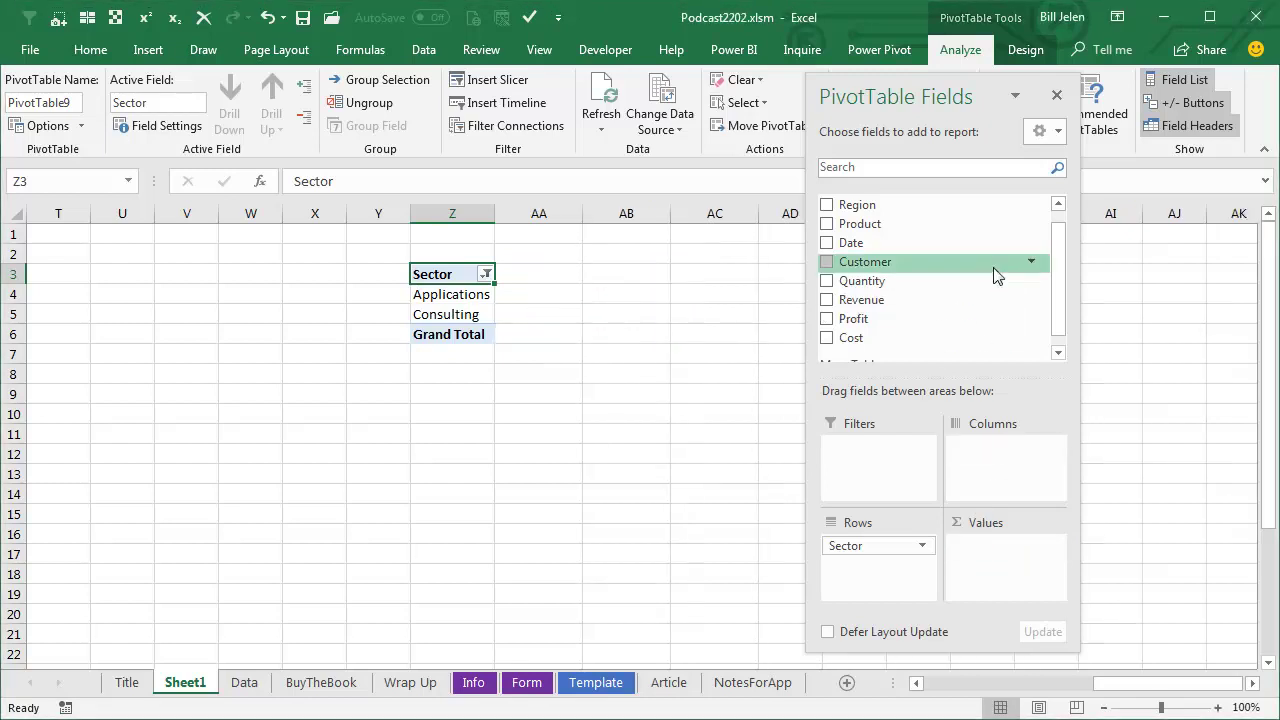
- Remove Grand Total from the Z3 sector pivot and add Utilities in the Sector slicer
{"action": "right_click", "coordinate": [447, 337]}
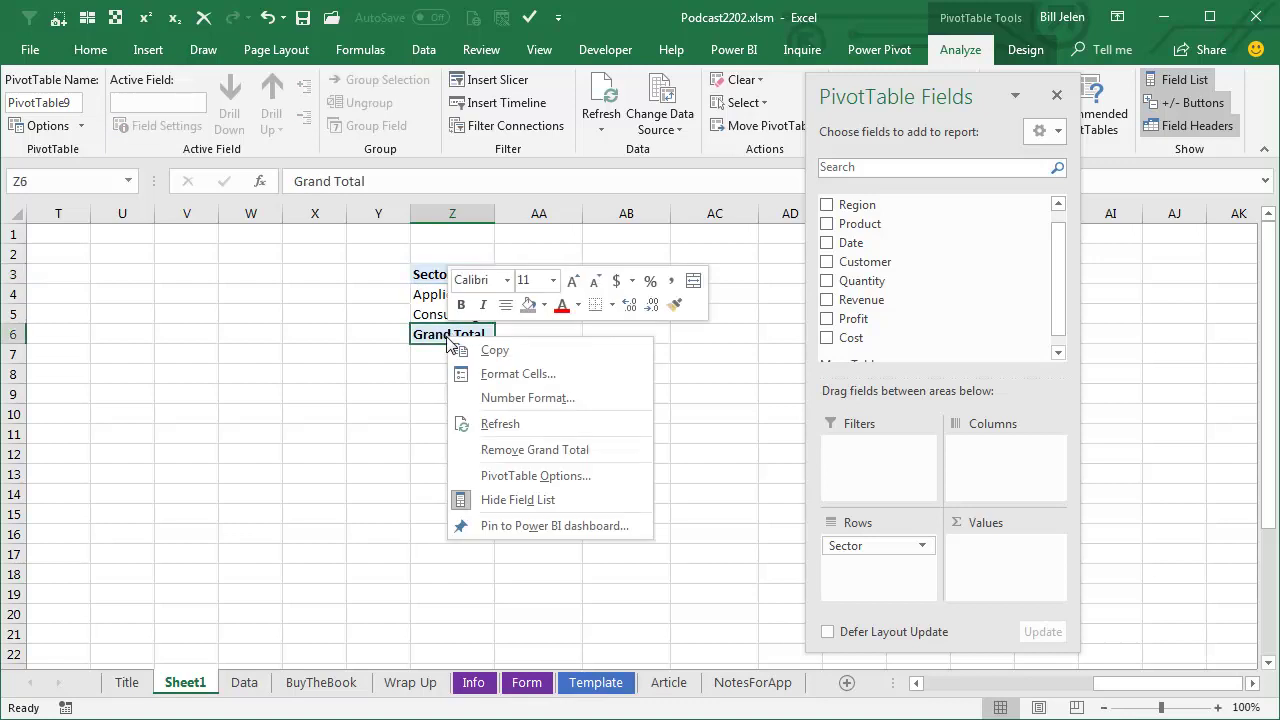
{"action": "left_click", "coordinate": [509, 452]}
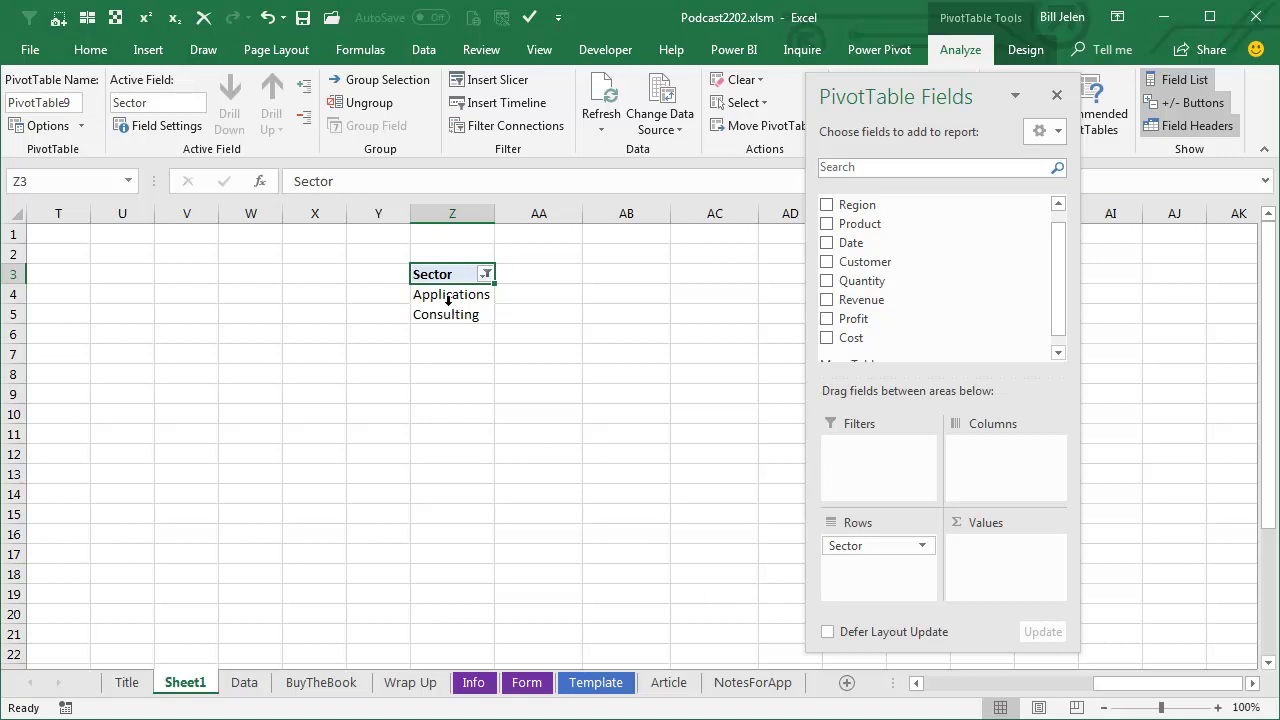
{"action": "left_click_drag", "start_coordinate": [1123, 686], "coordinate": [945, 684]}
{"action": "left_click", "coordinate": [662, 532], "text": "ctrl"}
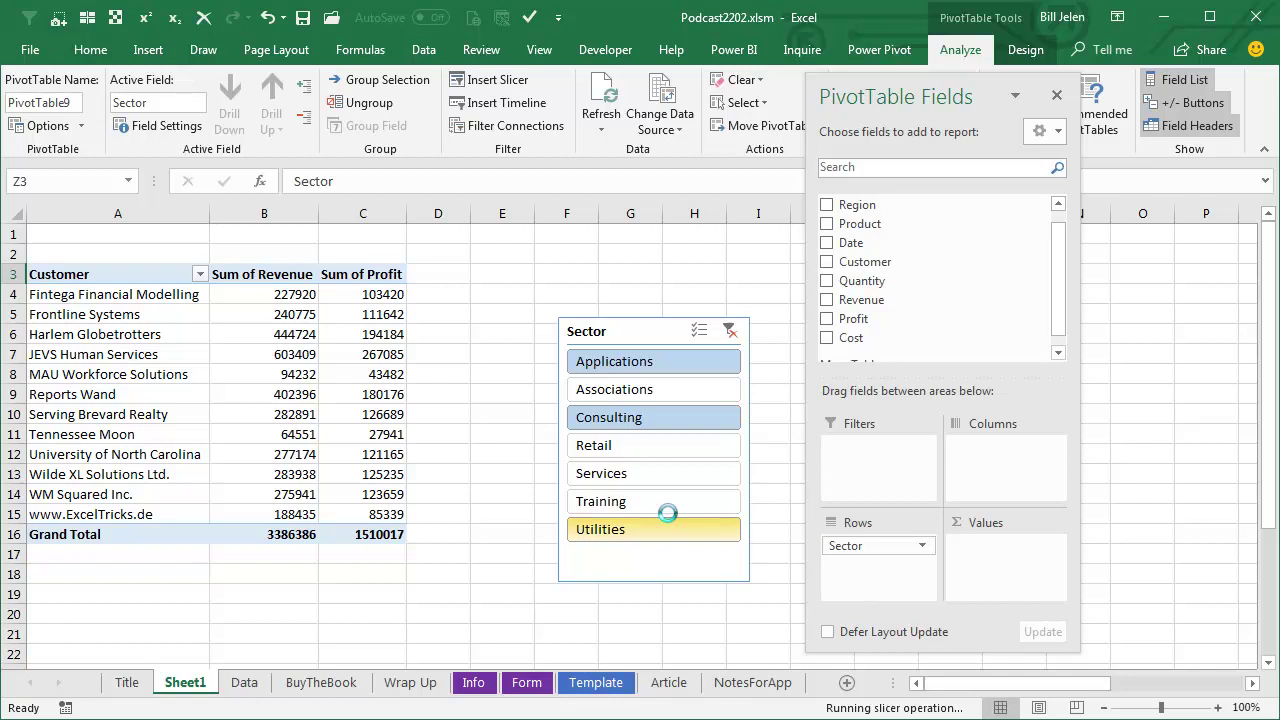
{"action": "left_click", "coordinate": [699, 330]}
- Add Services to the slicer, check the Z3 sector list, and dock the PivotTable Fields pane
{"action": "left_click", "coordinate": [646, 474]}
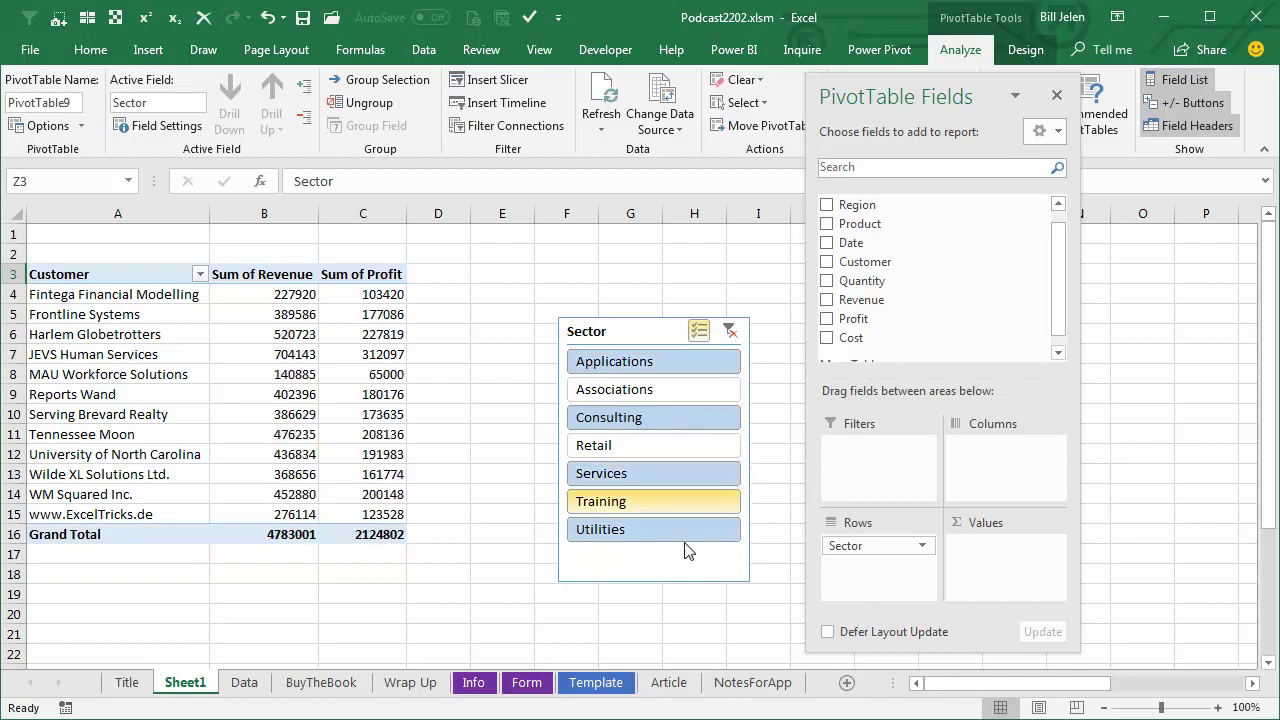
{"action": "left_click_drag", "start_coordinate": [948, 686], "coordinate": [1080, 688]}
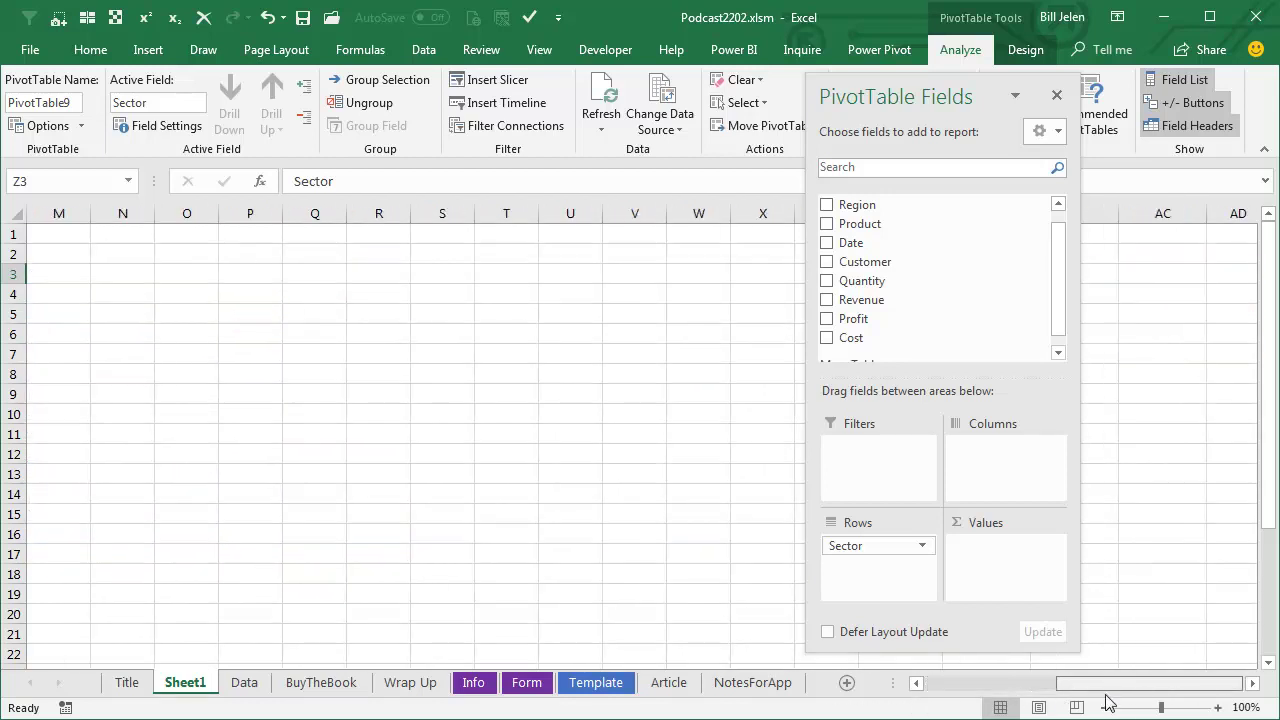
{"action": "left_click", "coordinate": [1250, 685]}
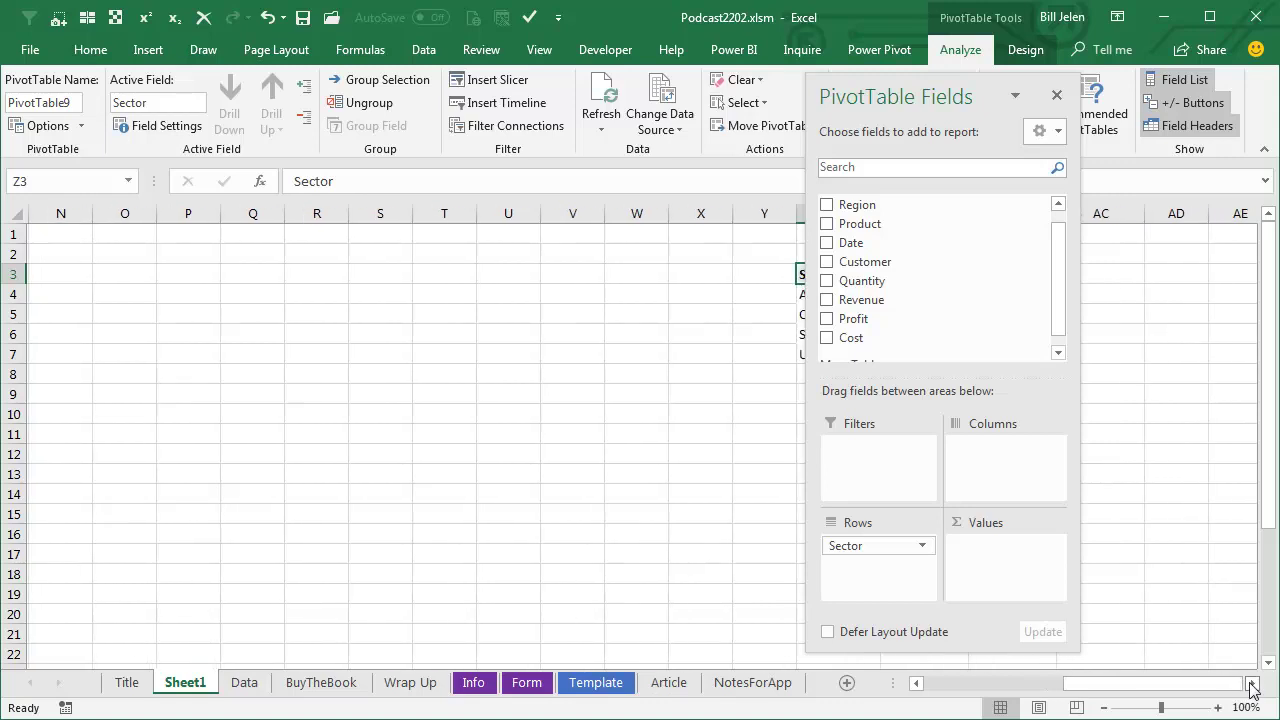
{"action": "double_click", "coordinate": [845, 96]}
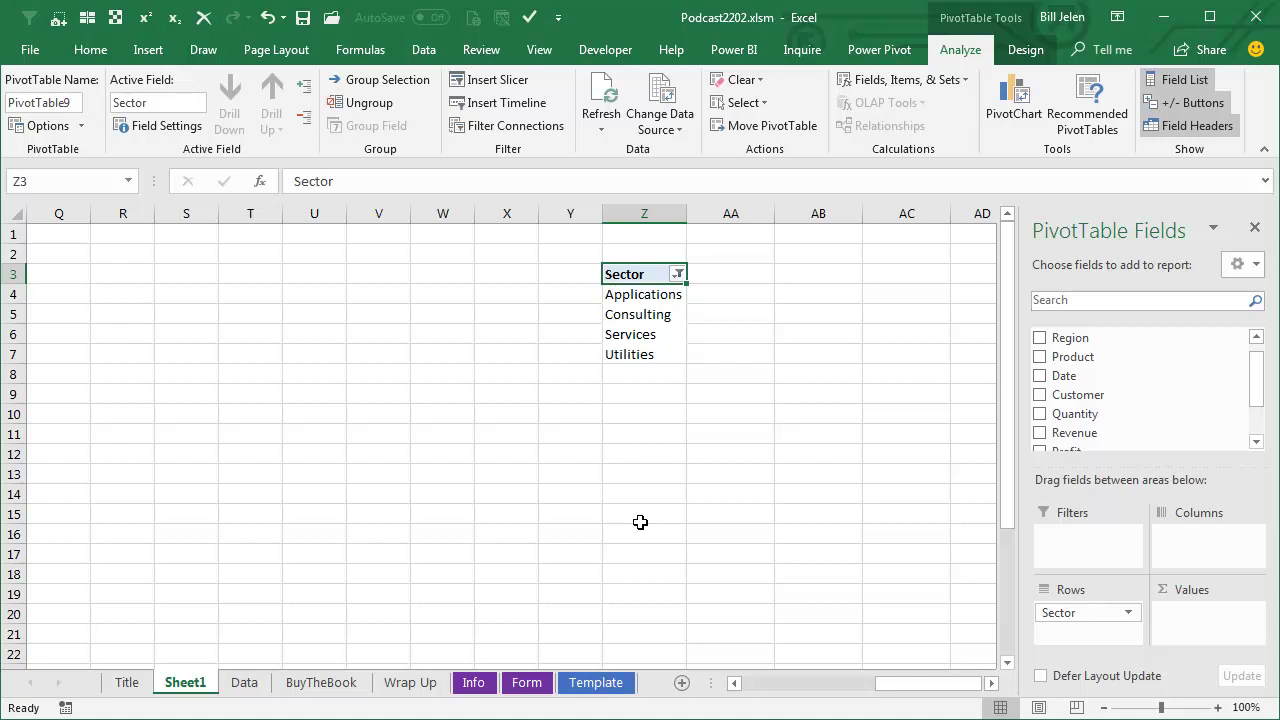
{"action": "left_click", "coordinate": [755, 683]}
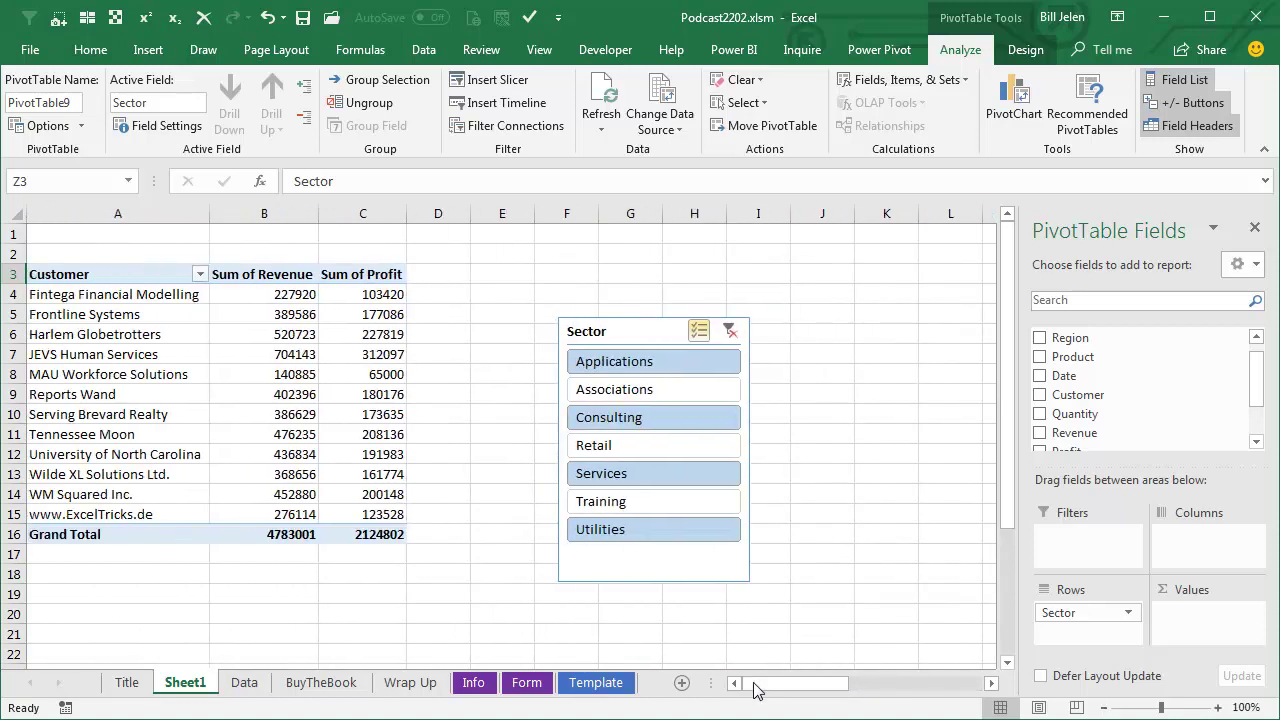
- Enter =TEXTJOIN(", ",True,Z4:Z19) in A1 to show 'Applications, Consulting, Services, Utilities'
{"action": "left_click", "coordinate": [62, 235]}
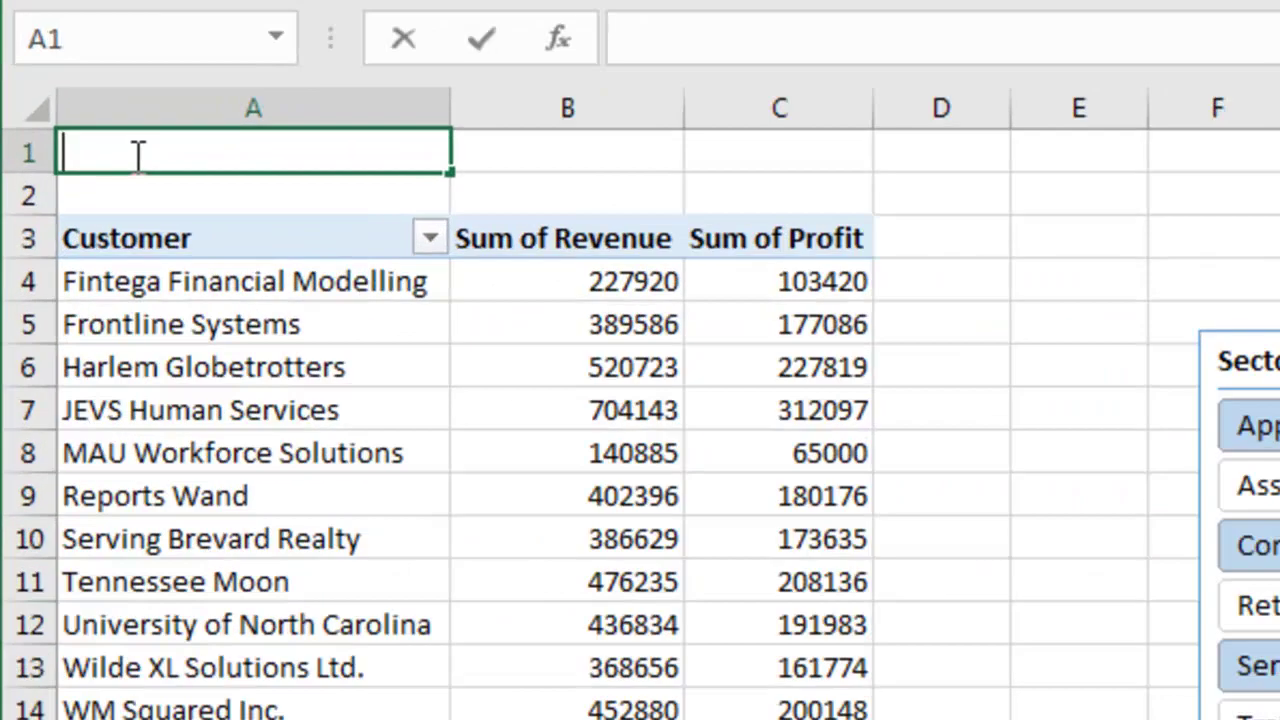
{"action": "type", "text": "=TEXTJOIN"}
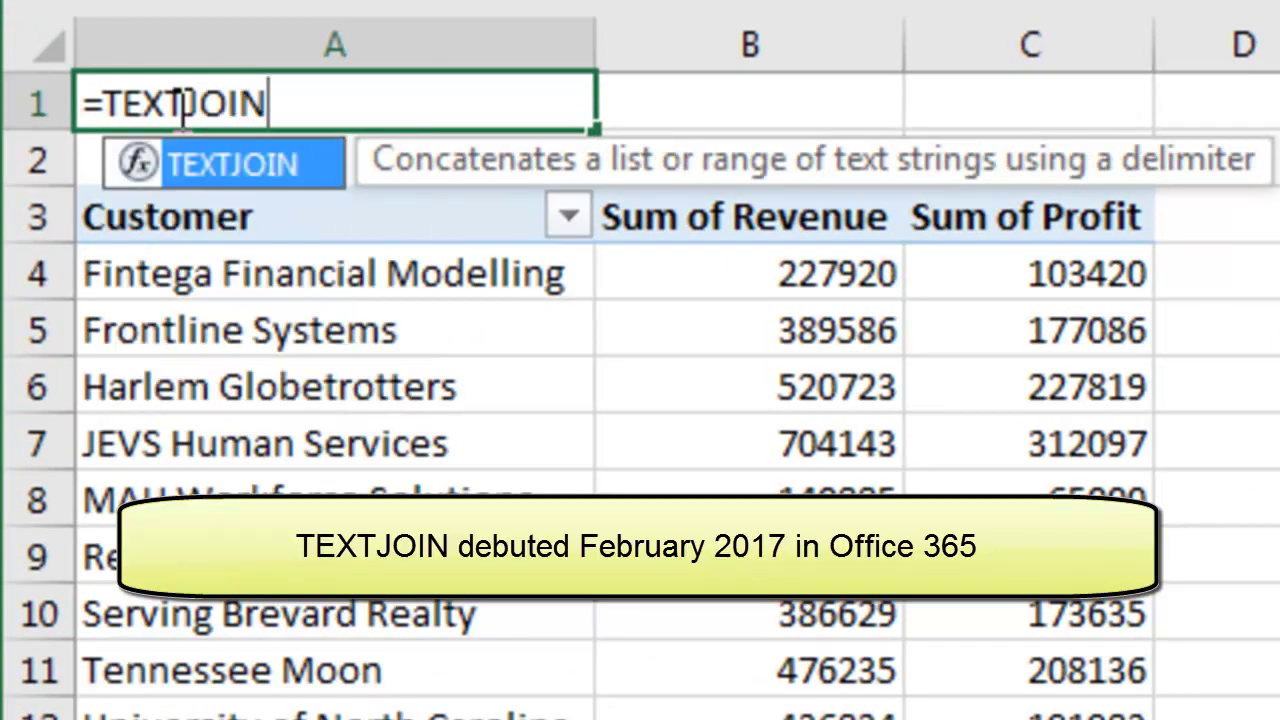
{"action": "type", "text": "("}
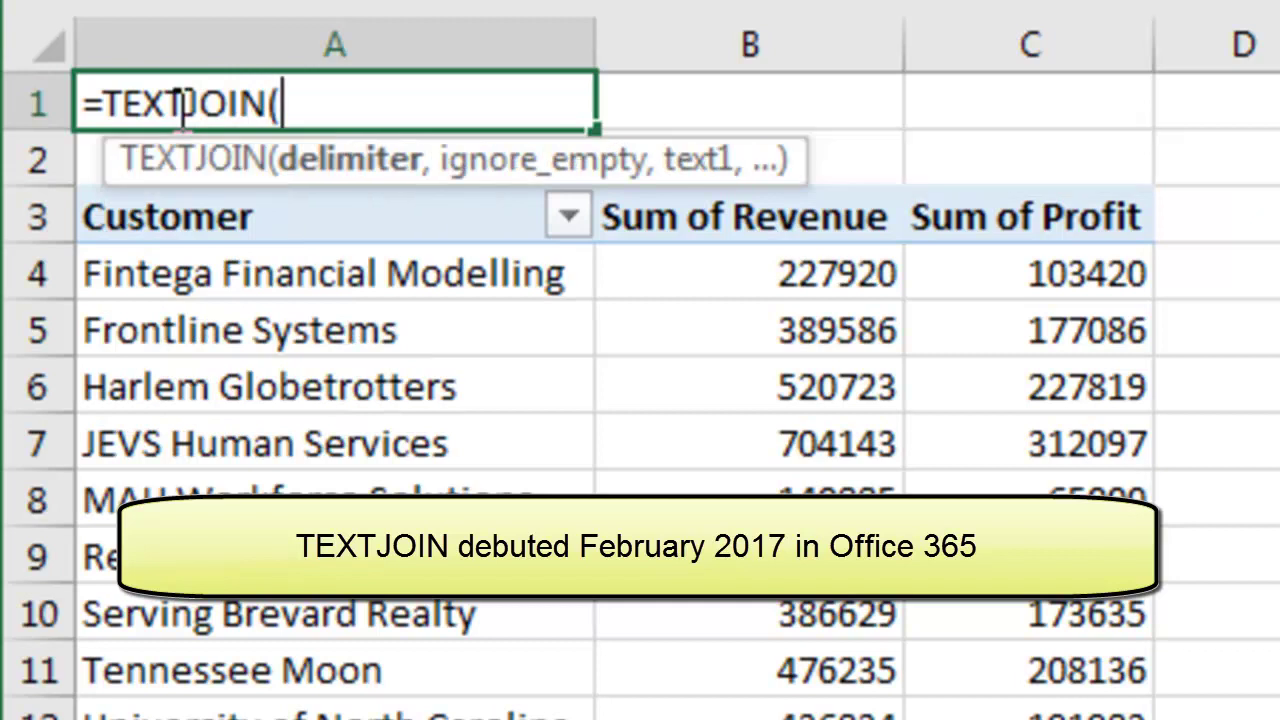
{"action": "type", "text": "\","}
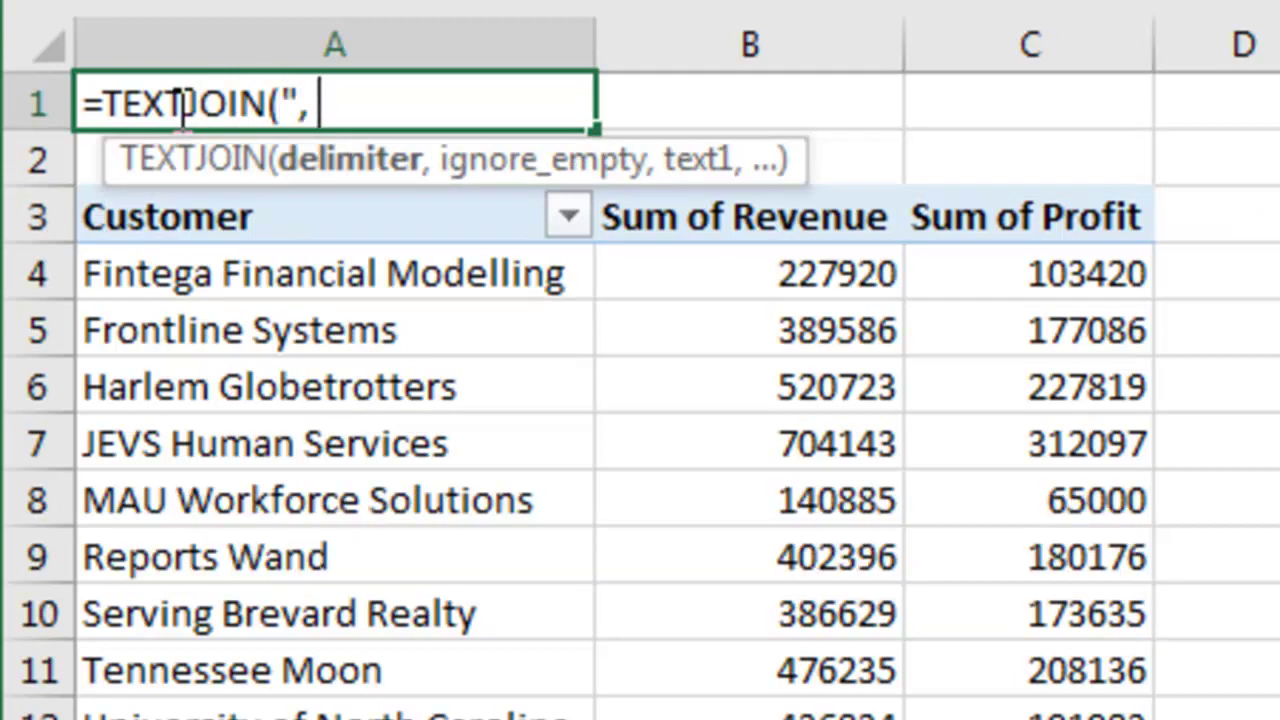
{"action": "type", "text": " \","}
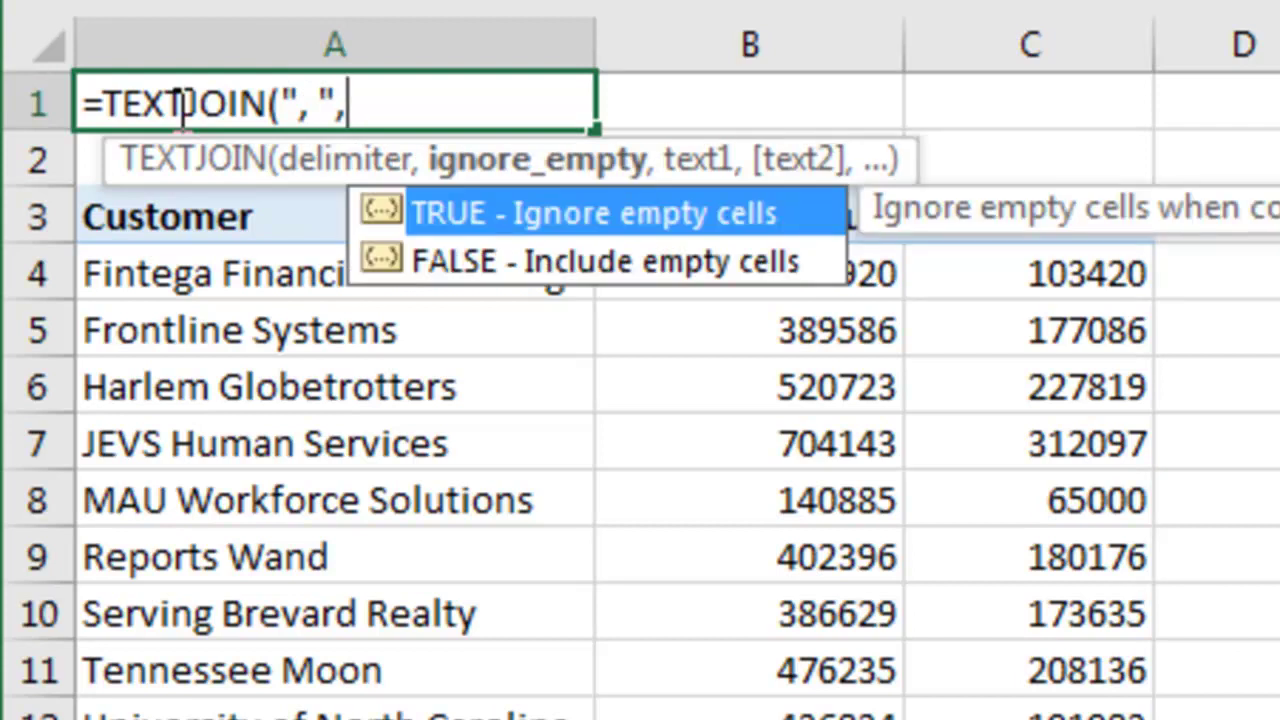
{"action": "type", "text": "True,"}
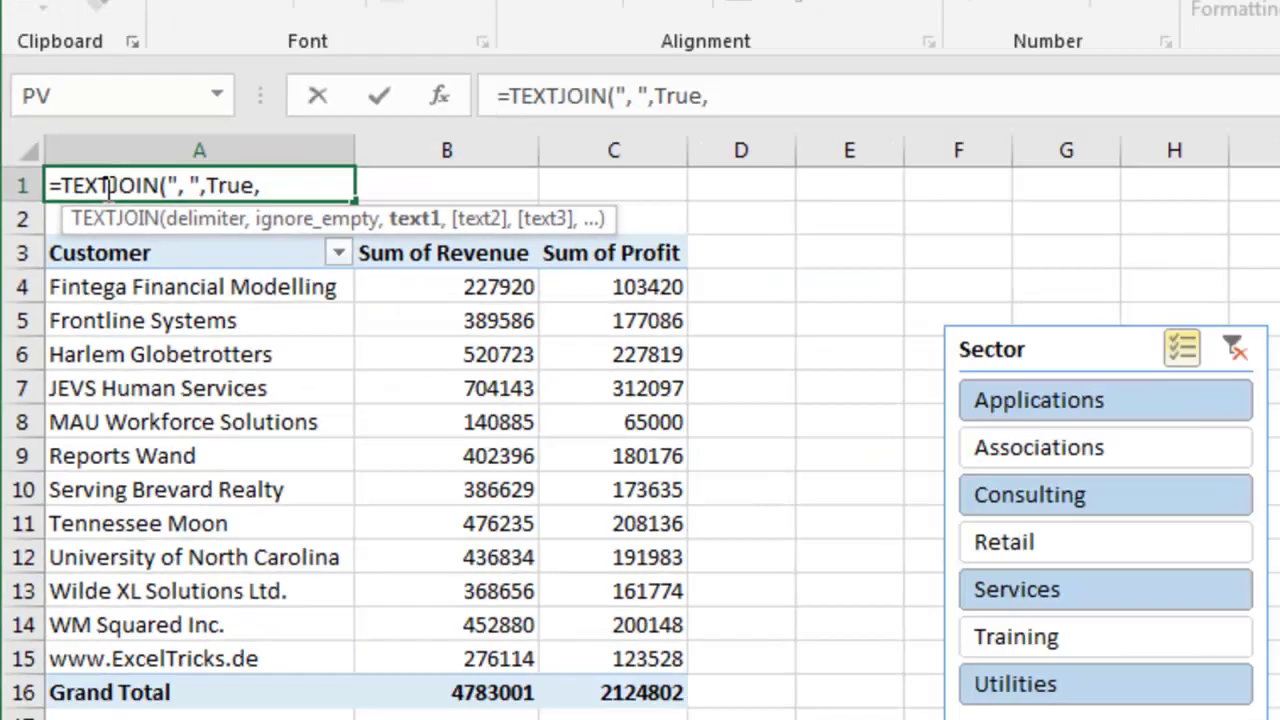
{"action": "key", "text": "Right"}
{"action": "key", "text": "Right"}
{"action": "key", "text": "Right"}
{"action": "key", "text": "Right"}
{"action": "key", "text": "Right"}
{"action": "key", "text": "Right"}
{"action": "key", "text": "Right"}
{"action": "key", "text": "Right"}
{"action": "key", "text": "Right"}
{"action": "key", "text": "Right"}
{"action": "key", "text": "Right"}
{"action": "key", "text": "Right"}
{"action": "key", "text": "Right"}
{"action": "key", "text": "Right"}
{"action": "key", "text": "Right"}
{"action": "key", "text": "Right"}
{"action": "key", "text": "Right"}
{"action": "key", "text": "Right"}
{"action": "key", "text": "Right"}
{"action": "key", "text": "Right"}
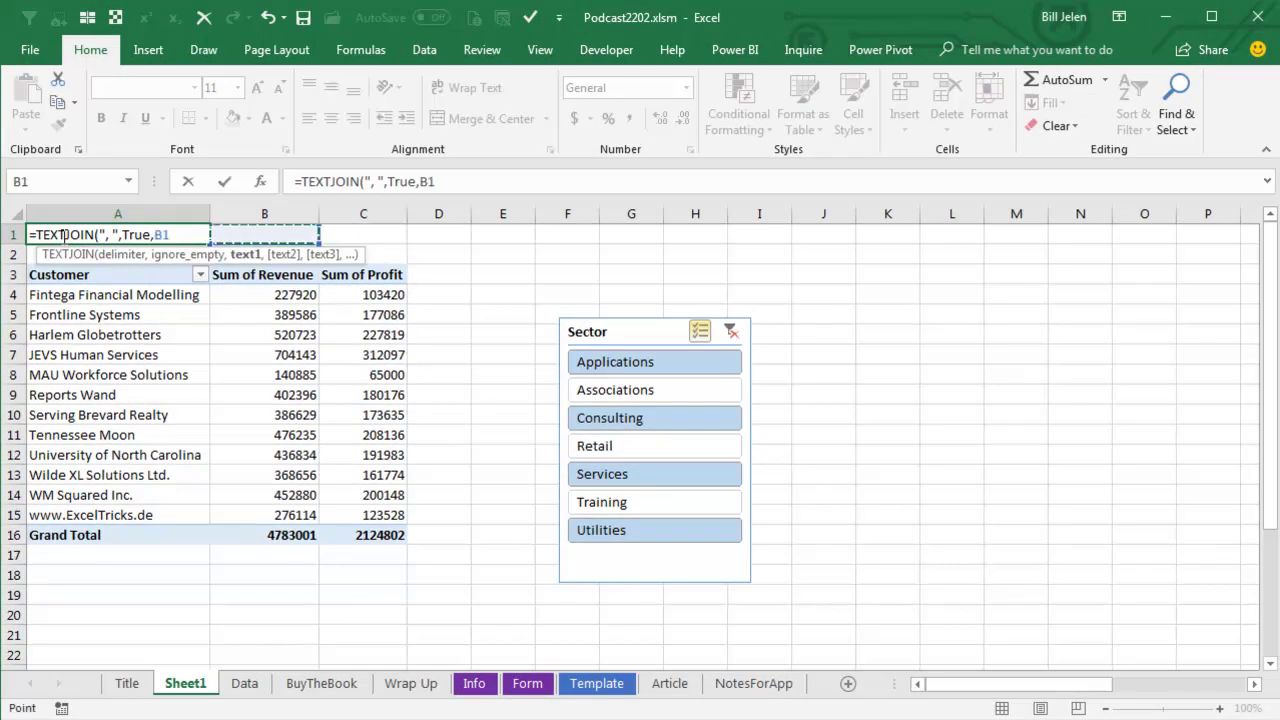
{"action": "key", "text": "Right"}
{"action": "key", "text": "Right"}
{"action": "key", "text": "Right"}
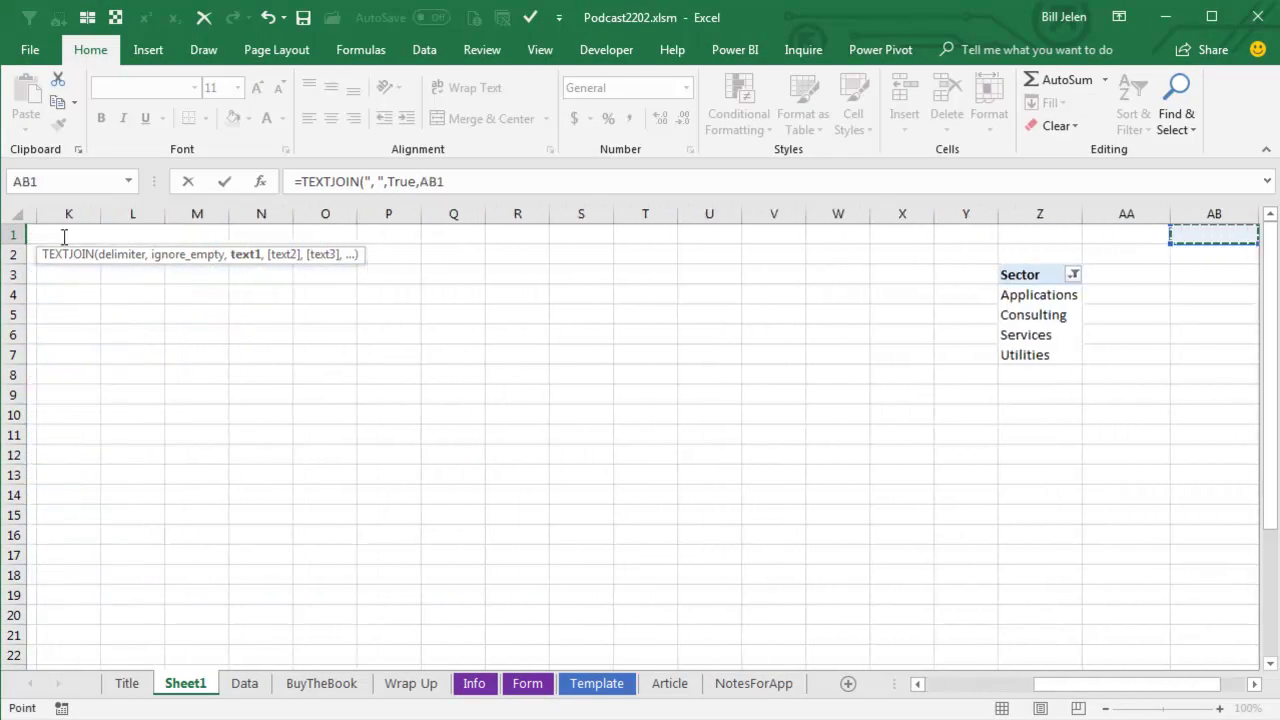
{"action": "key", "text": "Down"}
{"action": "key", "text": "Down"}
{"action": "key", "text": "Left"}
{"action": "key", "text": "Left"}
{"action": "key", "text": "Down"}
{"action": "key", "text": "shift+Down"}
{"action": "key", "text": "shift+Down"}
{"action": "key", "text": "shift+Down"}
{"action": "key", "text": "shift+Down"}
{"action": "key", "text": "shift+Down"}
{"action": "key", "text": "shift+Down"}
{"action": "key", "text": "shift+Down"}
{"action": "key", "text": "shift+Down"}
{"action": "key", "text": "shift+Down"}
{"action": "key", "text": "shift+Down"}
{"action": "key", "text": "shift+Down"}
{"action": "key", "text": "shift+Down"}
{"action": "key", "text": "shift+Down"}
{"action": "key", "text": "shift+Down"}
{"action": "key", "text": "shift+Down"}
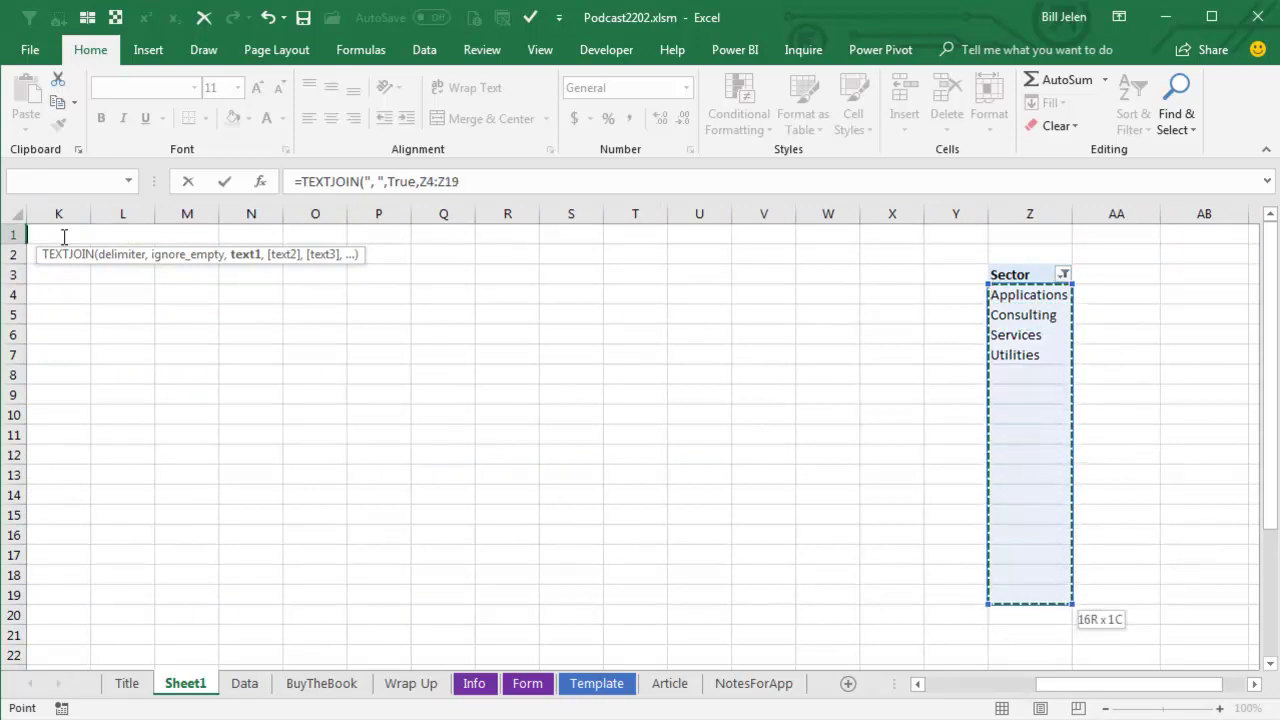
{"action": "key", "text": "Return"}
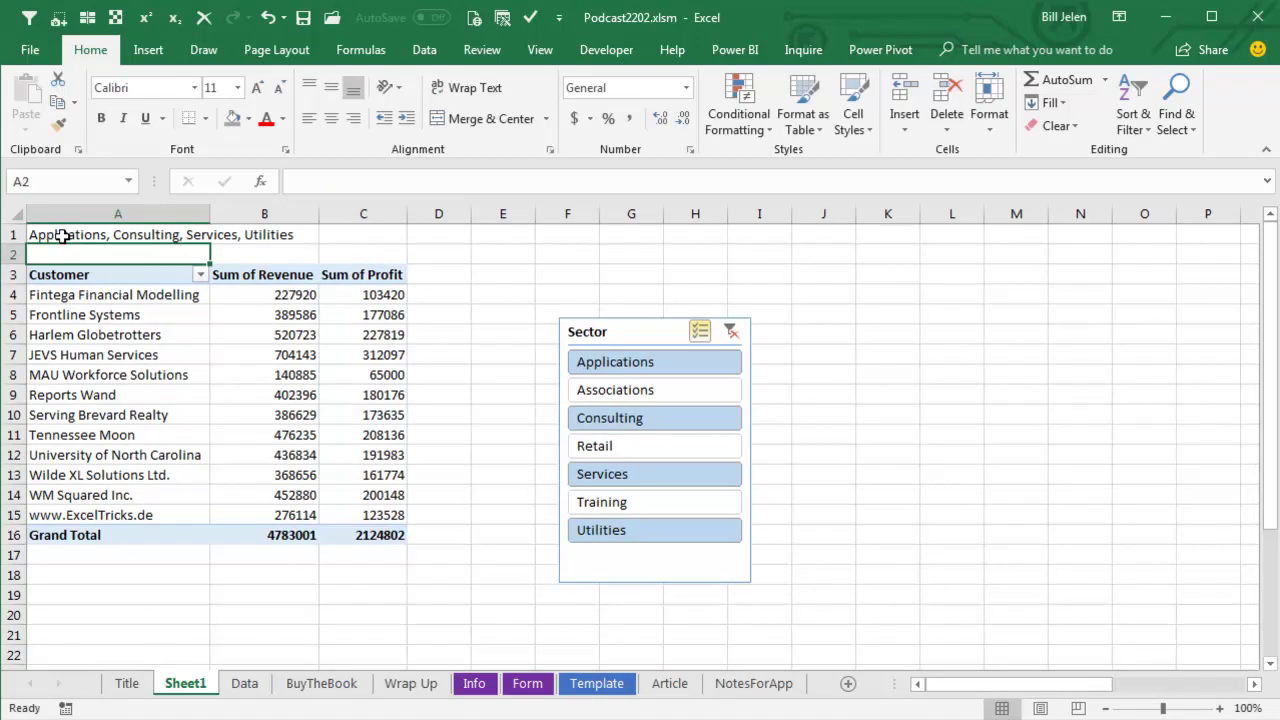
- Apply the Title cell style to the A1 sector title
{"action": "left_click", "coordinate": [62, 235]}
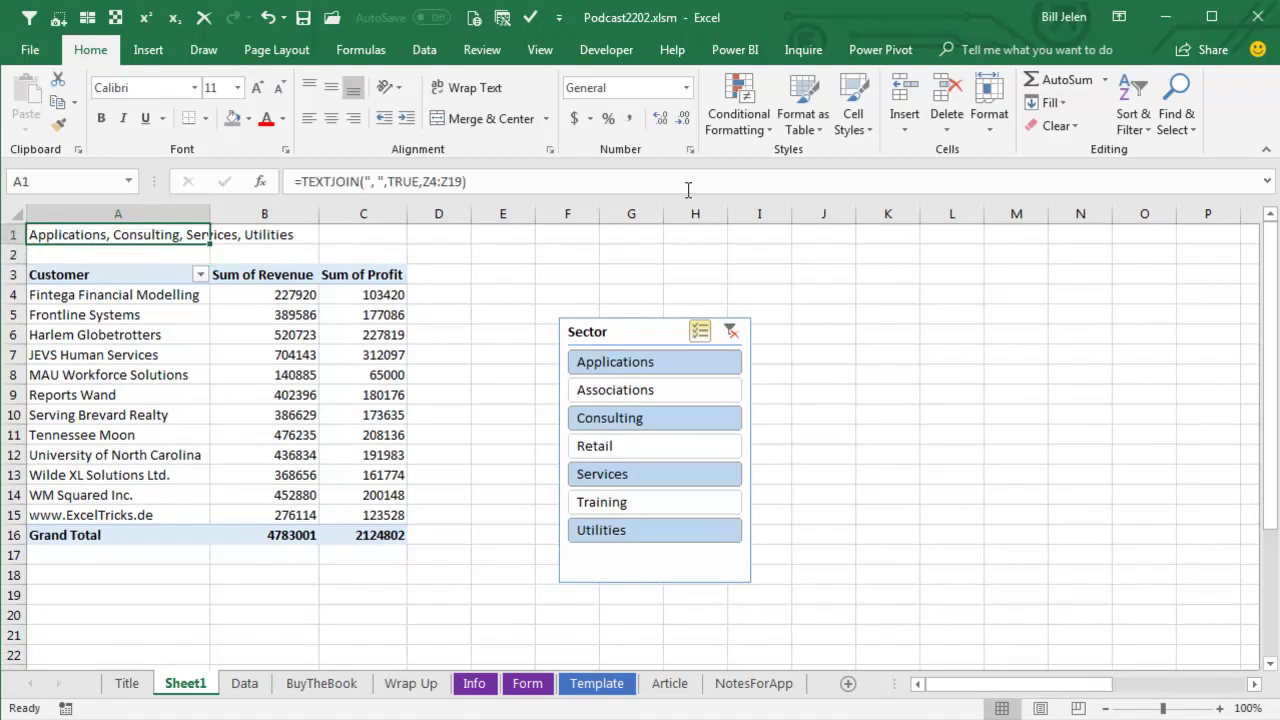
{"action": "left_click", "coordinate": [853, 115]}
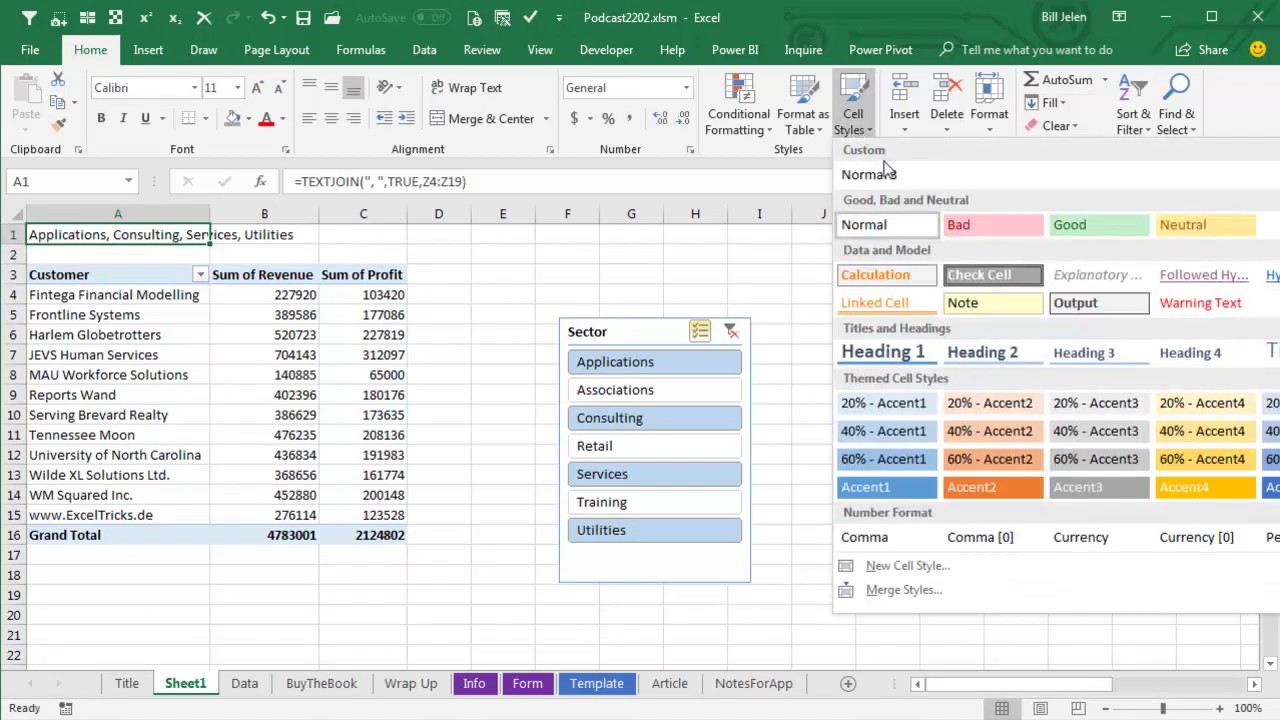
{"action": "left_click", "coordinate": [1268, 352]}
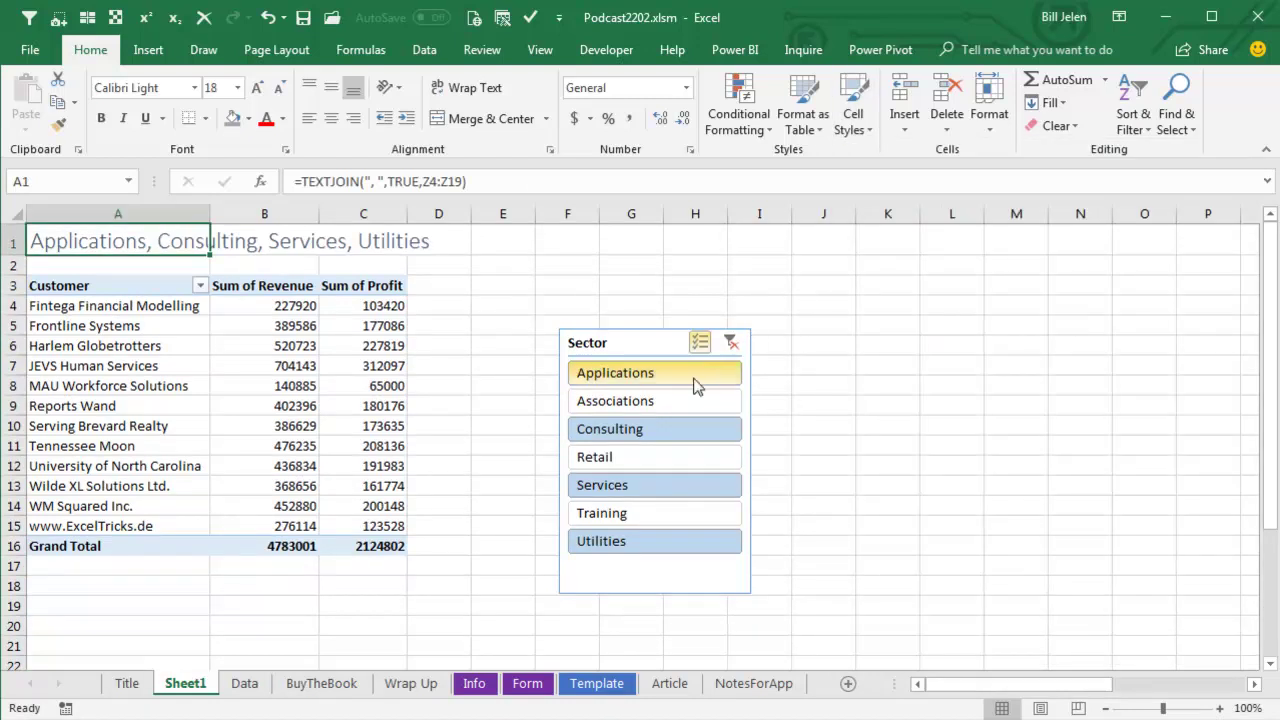
- Test the title with several slicer selections, then clear the Sector filter
{"action": "left_click", "coordinate": [655, 400]}
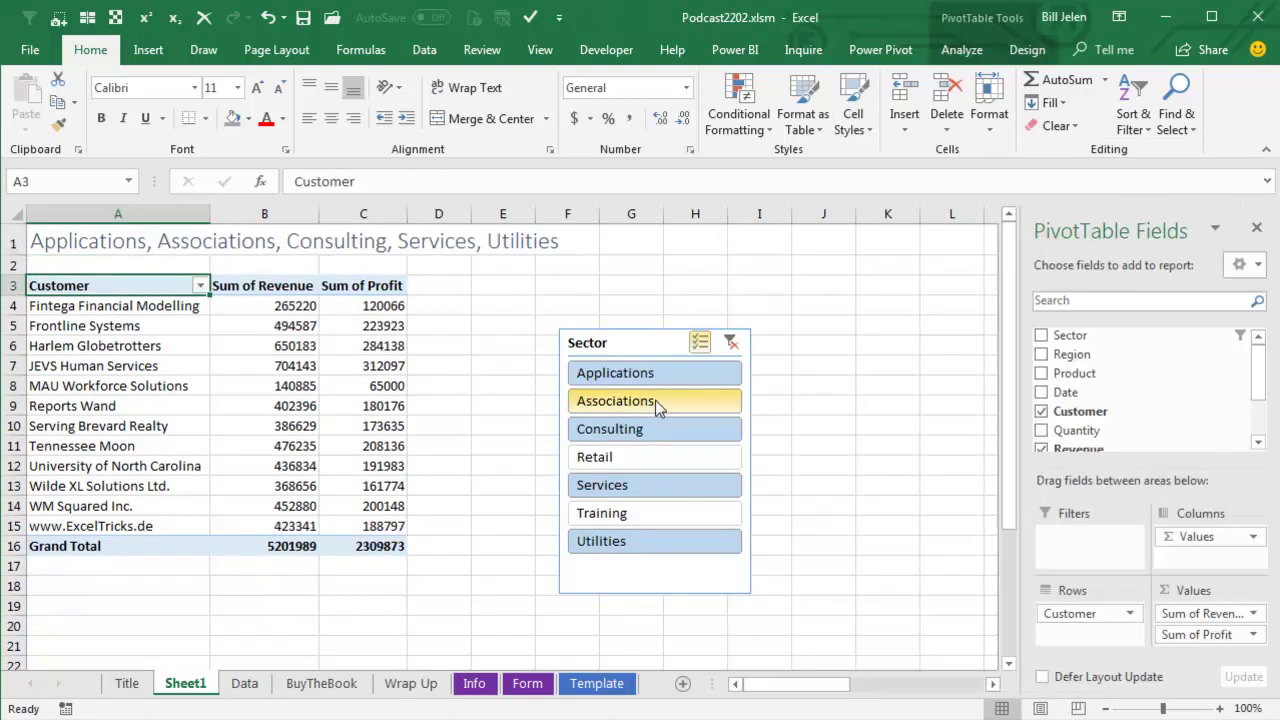
{"action": "left_click", "coordinate": [699, 342]}
{"action": "left_click", "coordinate": [649, 372]}
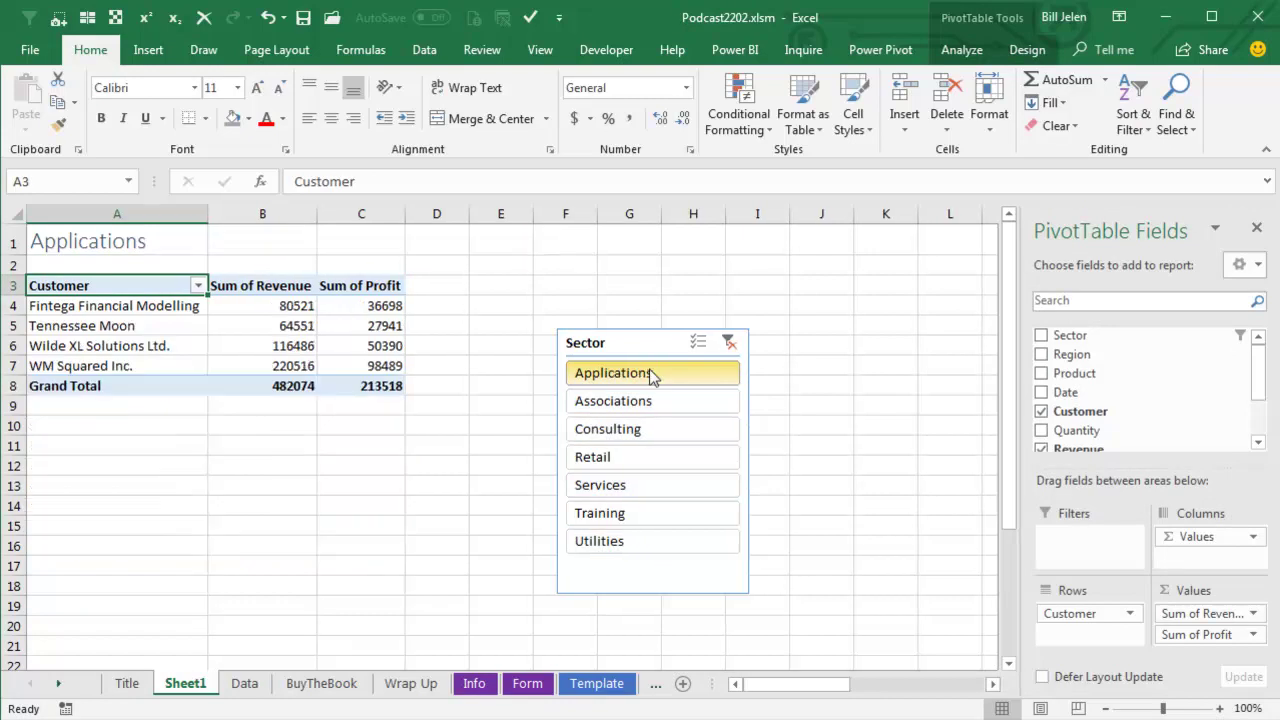
{"action": "left_click_drag", "start_coordinate": [628, 429], "coordinate": [626, 490]}
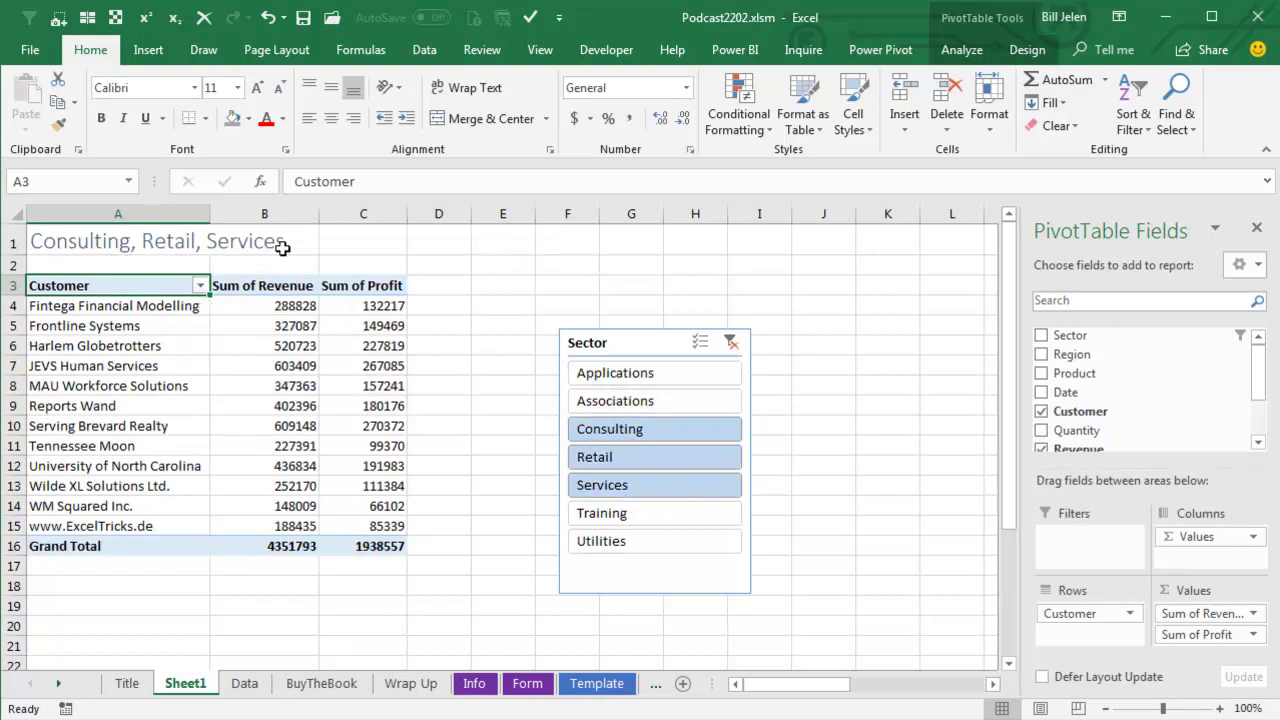
{"action": "left_click", "coordinate": [614, 372]}
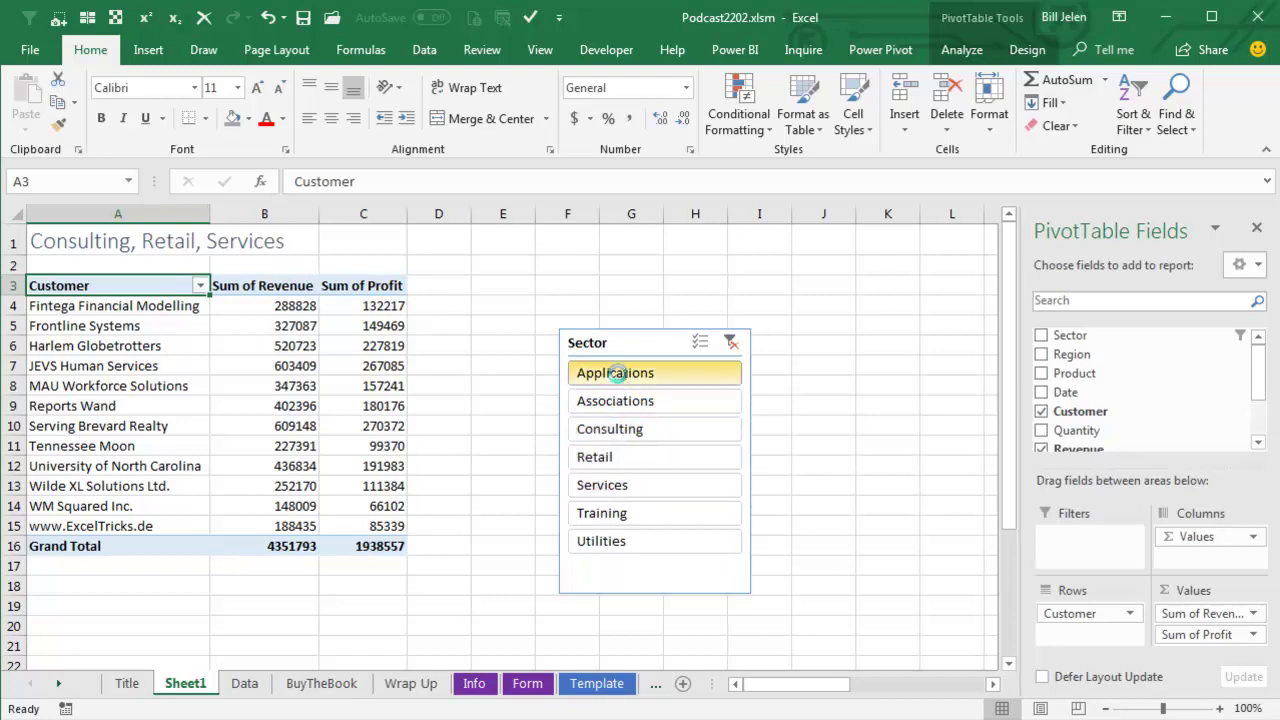
{"action": "left_click", "coordinate": [729, 342]}
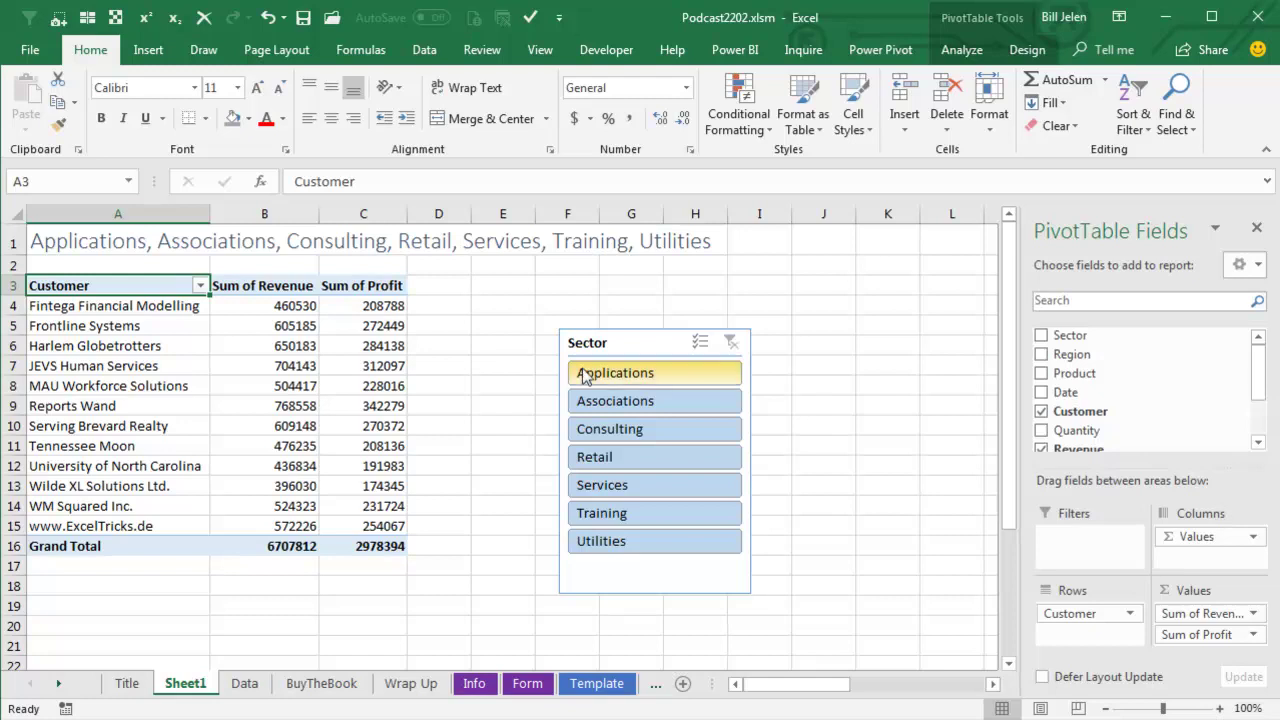
- Filter to Associations, Retail and Training in turn, then go to the BuyTheBook sheet
{"action": "left_click", "coordinate": [614, 404]}
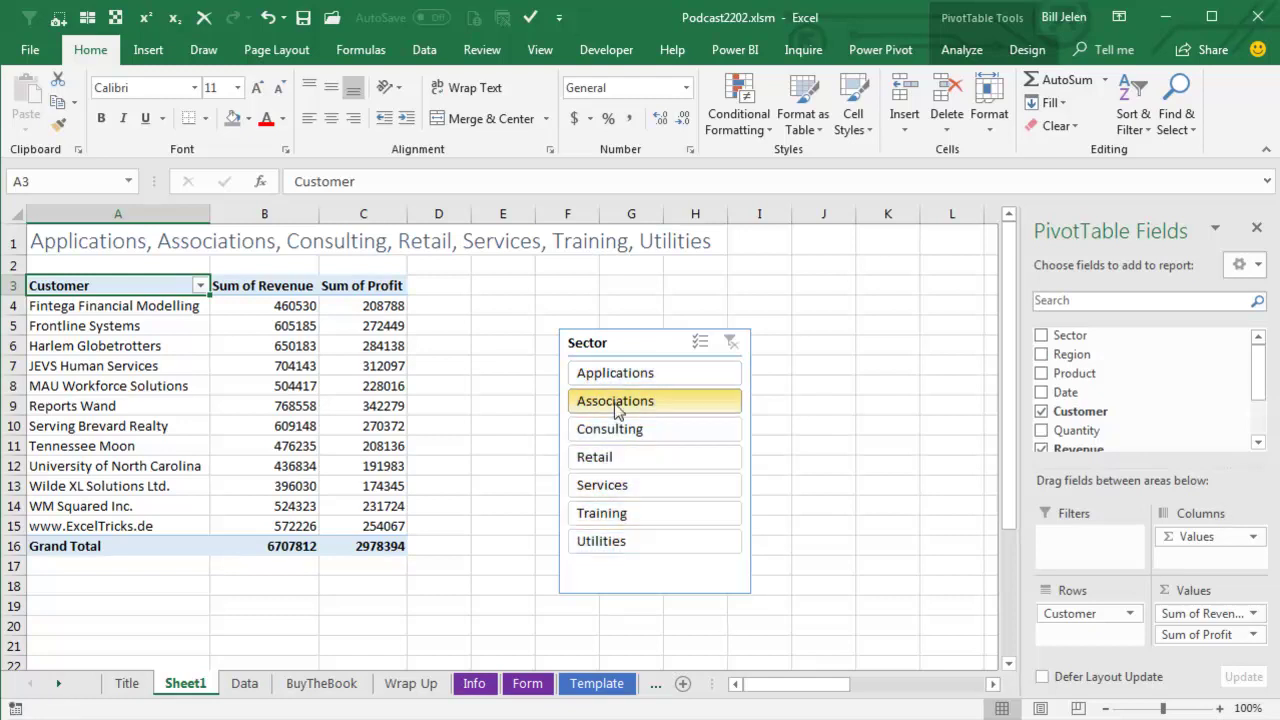
{"action": "left_click", "coordinate": [609, 458]}
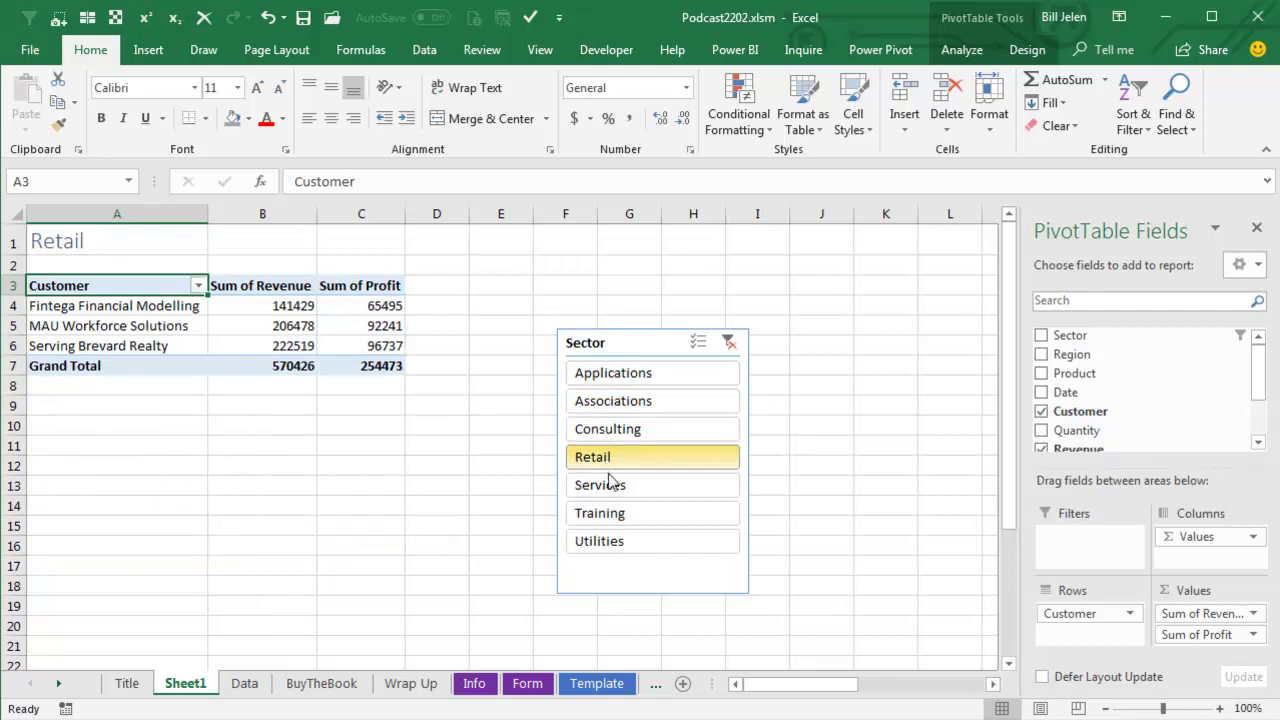
{"action": "left_click", "coordinate": [607, 515]}
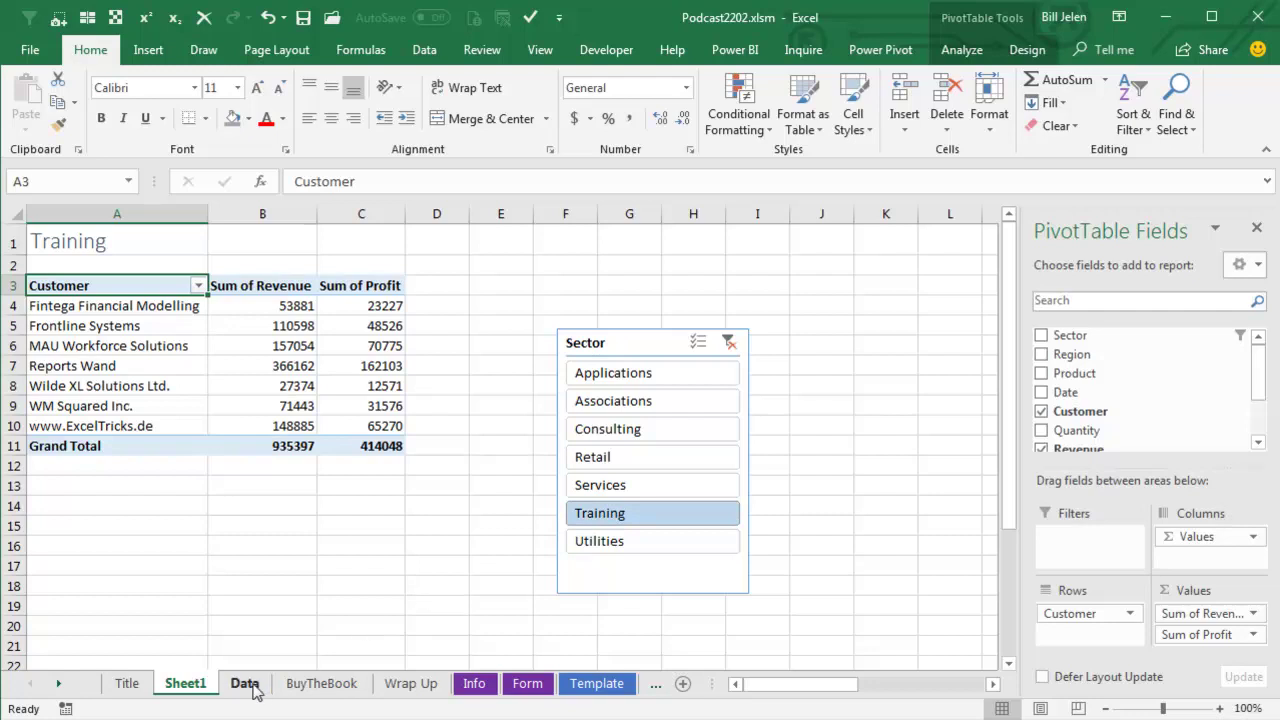
{"action": "left_click", "coordinate": [316, 684]}
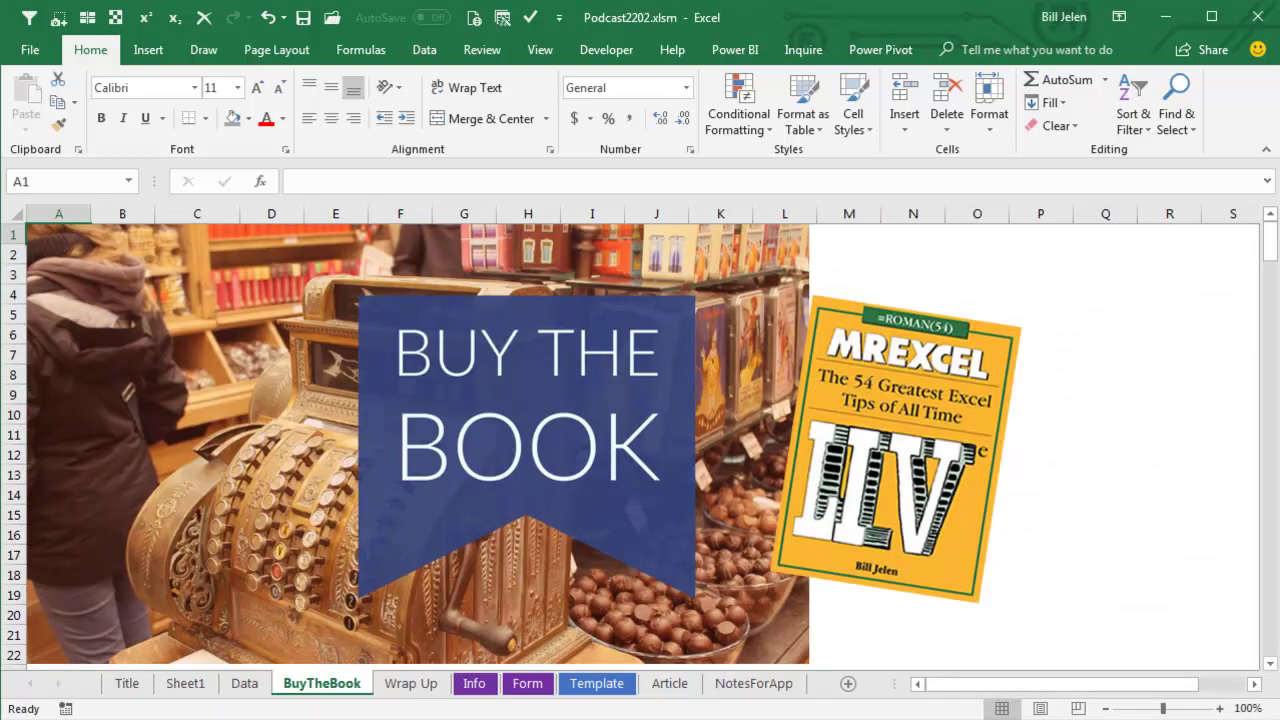
- Switch to the Wrap Up sheet listing the episode's topics and workbook download links
{"action": "left_click", "coordinate": [411, 684]}
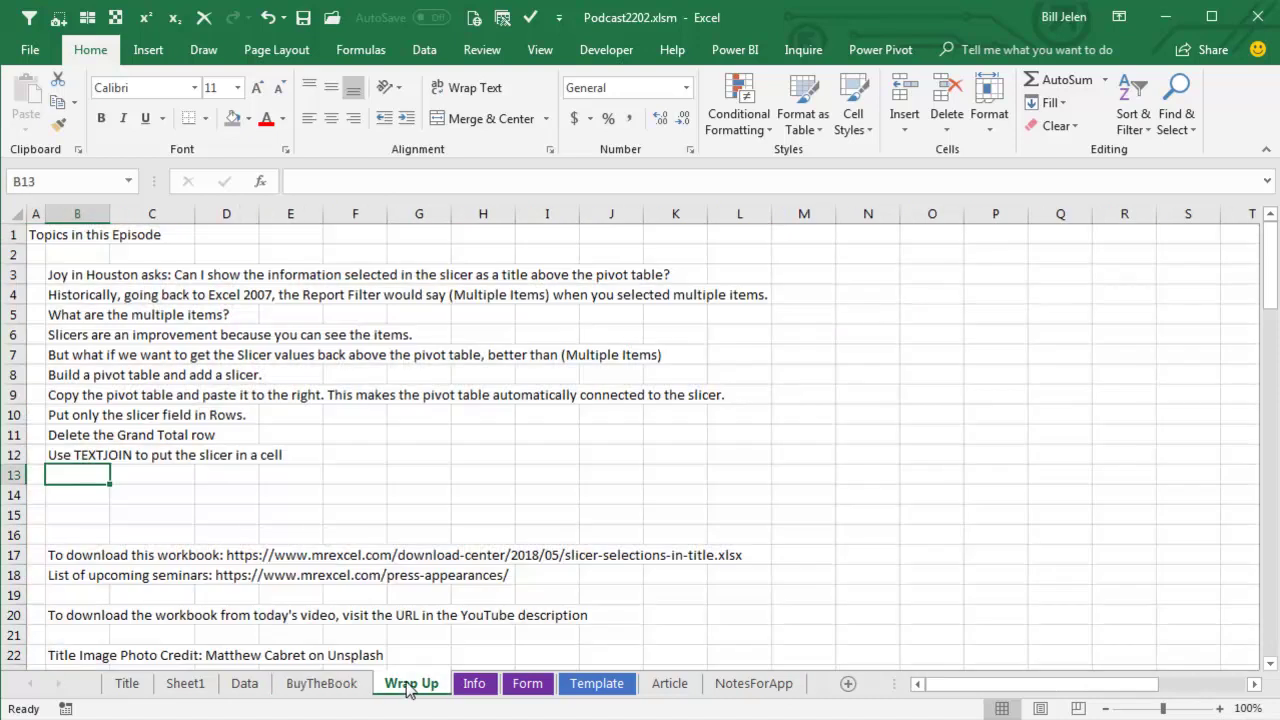
{"action": "right_click", "coordinate": [921, 399]}
{"action": "key", "text": "Escape"}
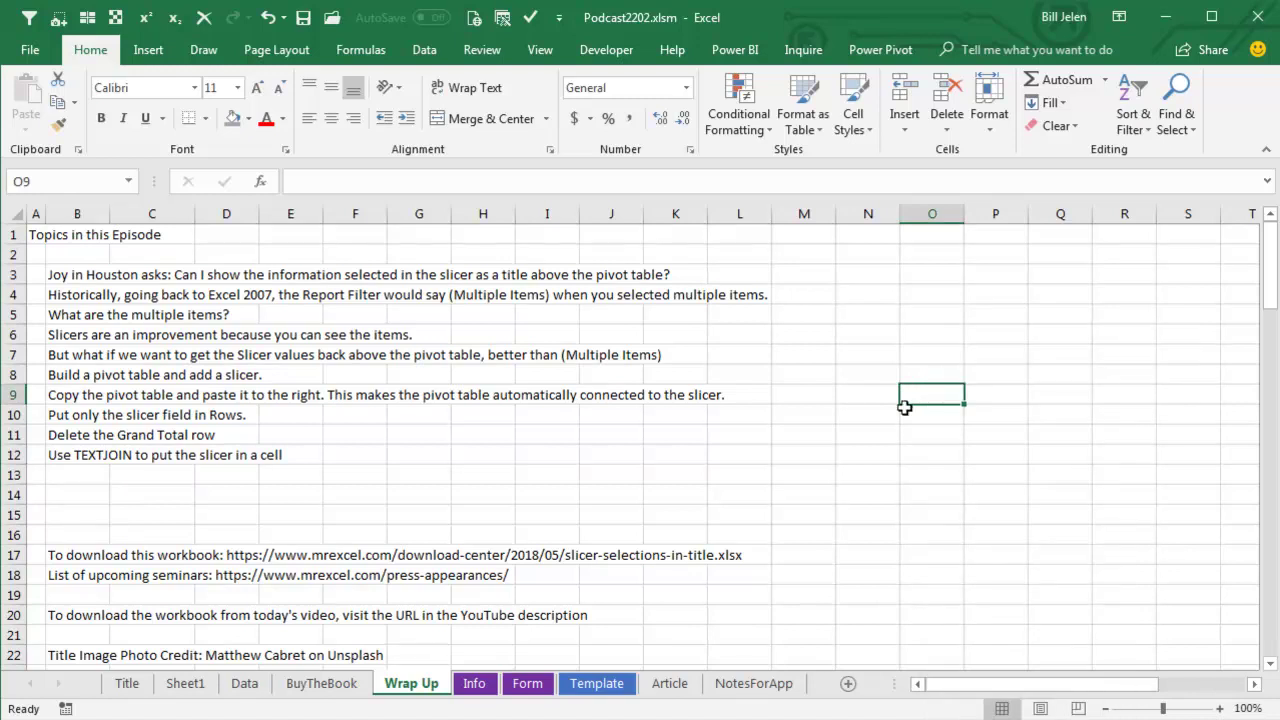